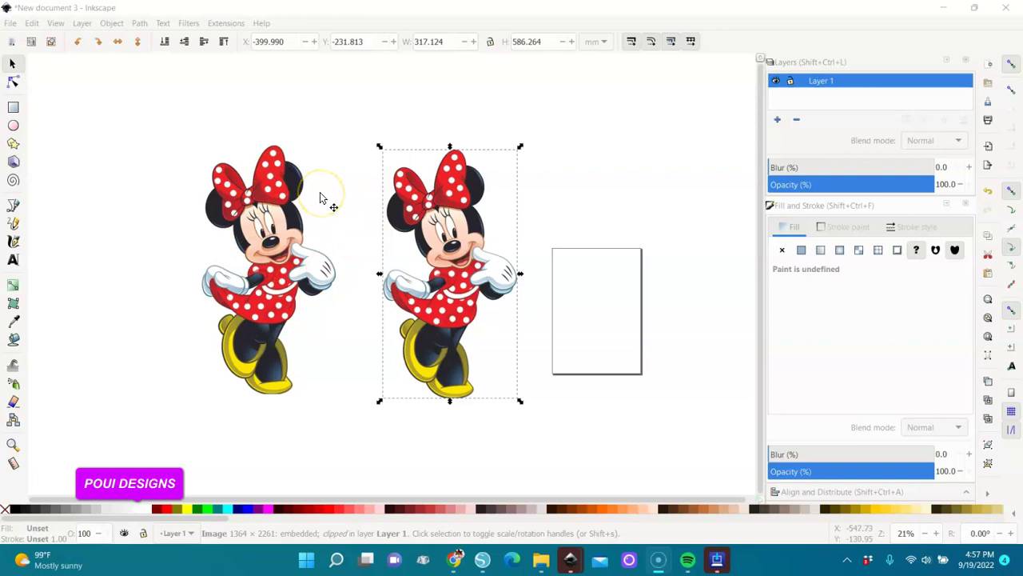
Turn on the checkerboard canvas background in Document Properties, then close the dialog.
click(10, 24)
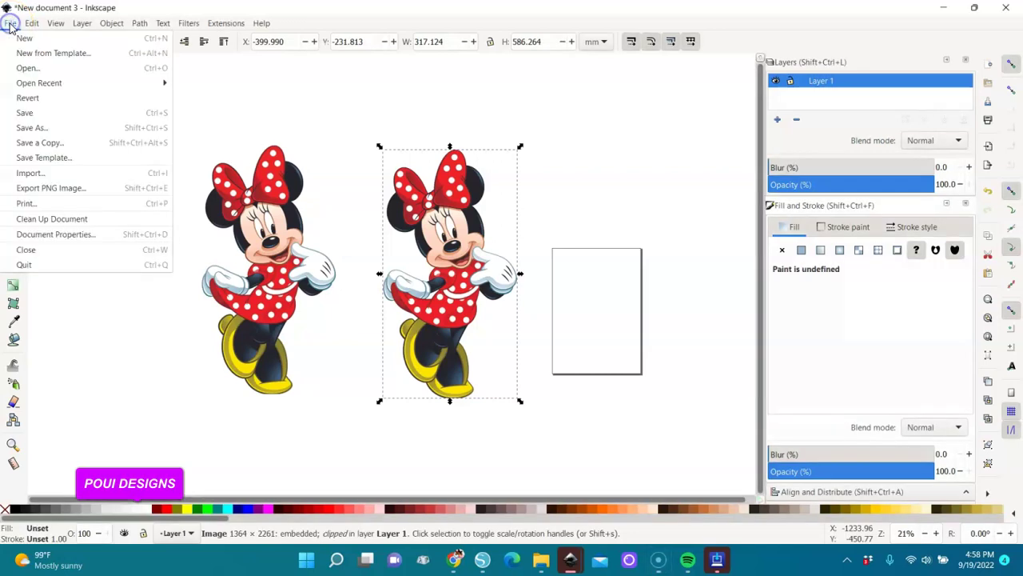
click(48, 234)
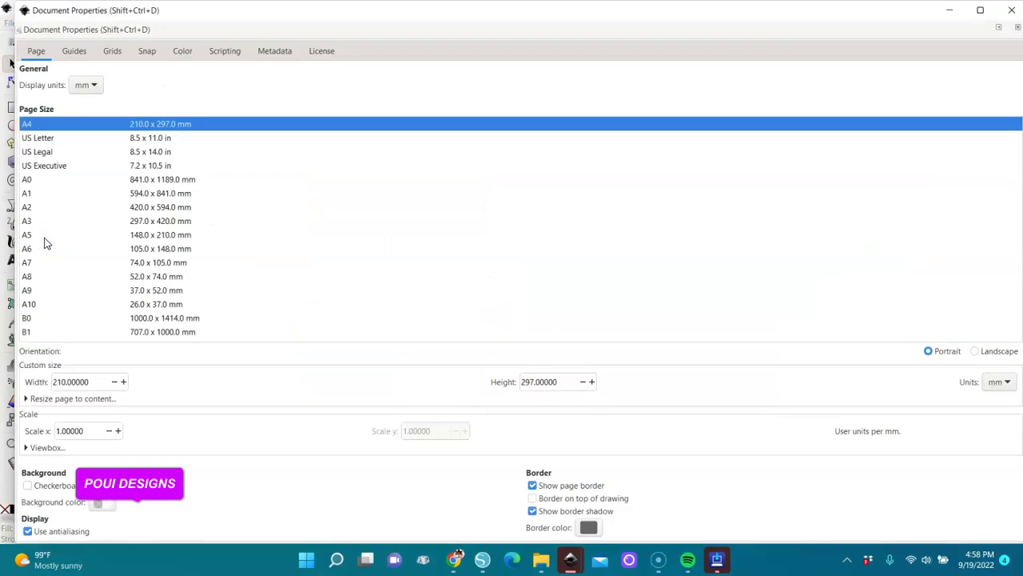
click(28, 486)
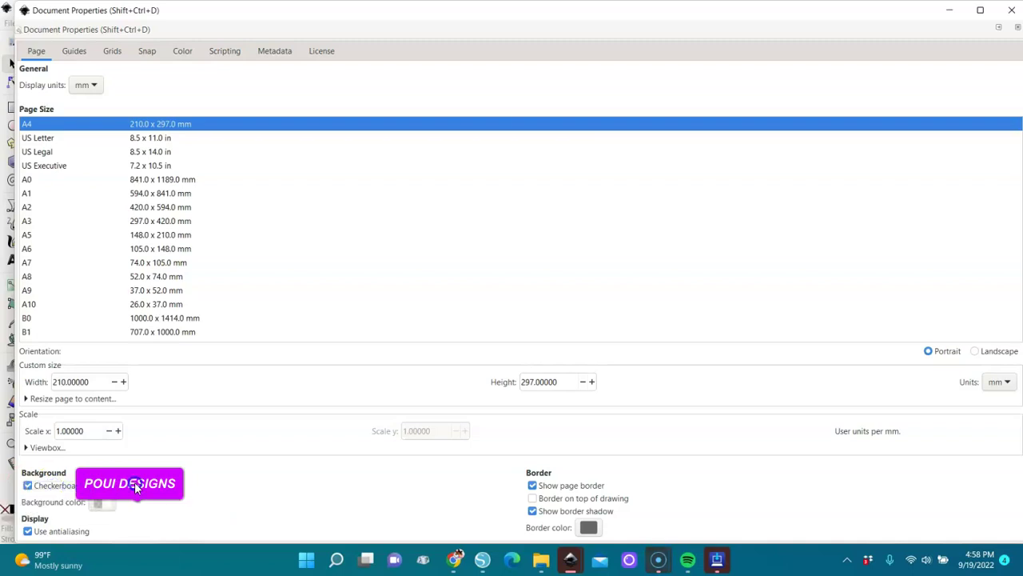
click(1010, 10)
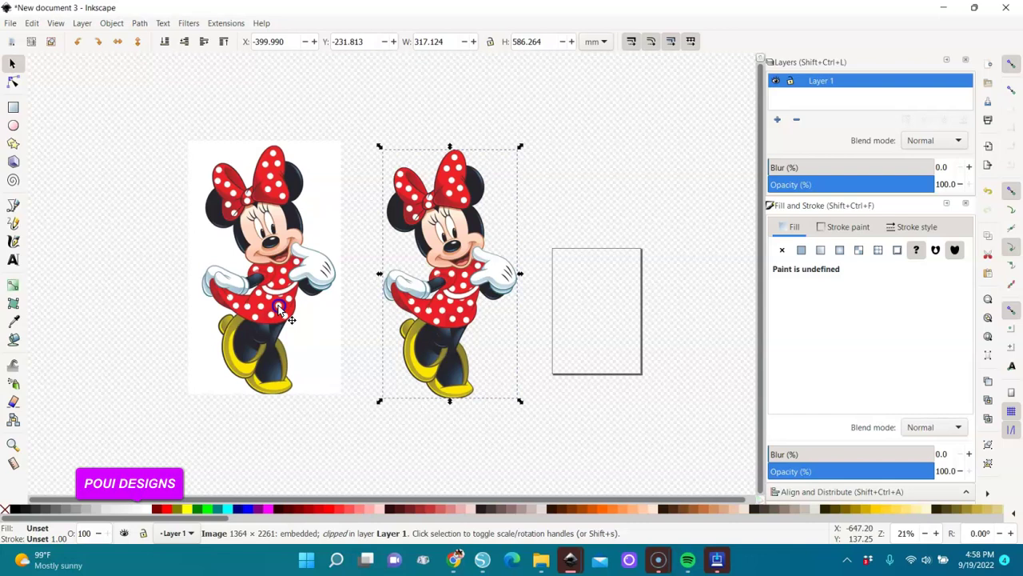
Drag the clipped Minnie onto the page and select the left, unclipped Minnie picture.
drag(437, 258, 629, 254)
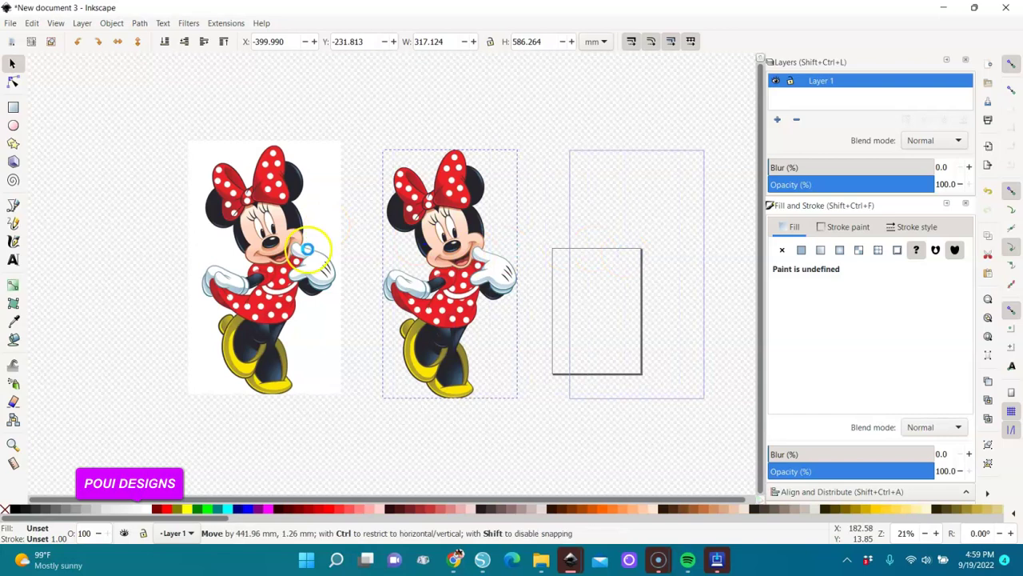
drag(307, 249, 308, 254)
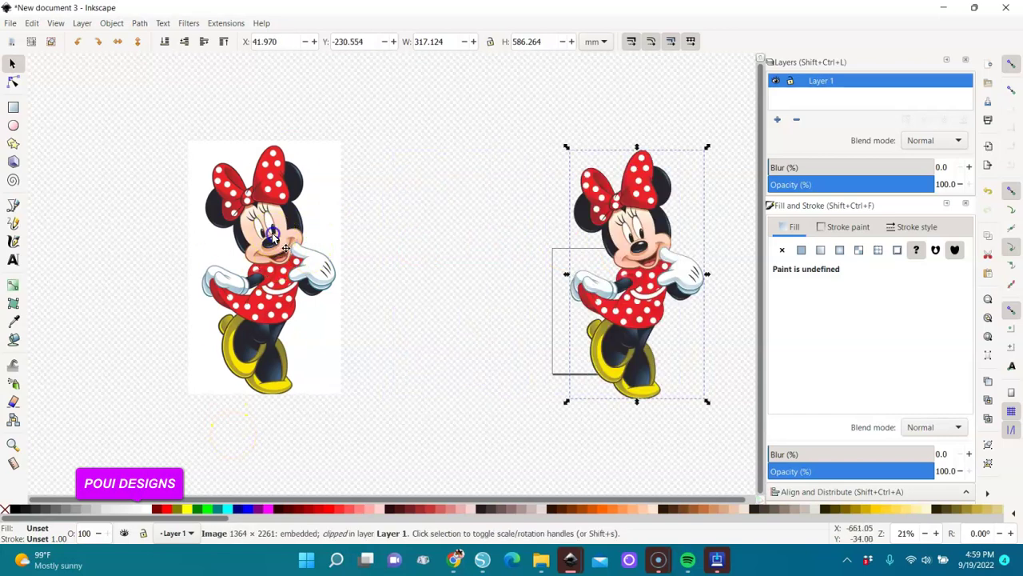
click(272, 240)
Trace the left Minnie bitmap using Multiple scans, Colors mode, 11 scans, with background removed.
click(139, 23)
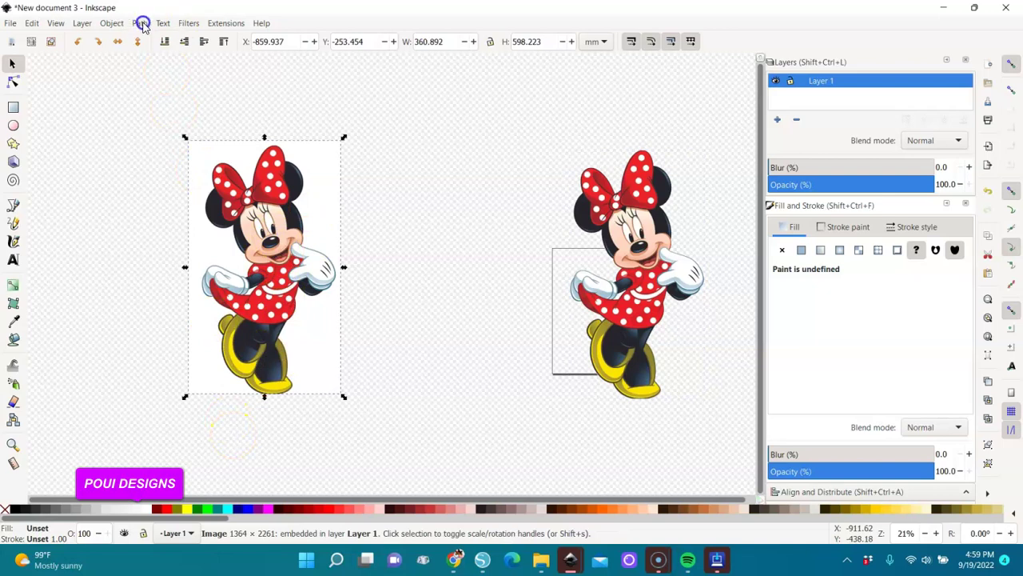
click(160, 68)
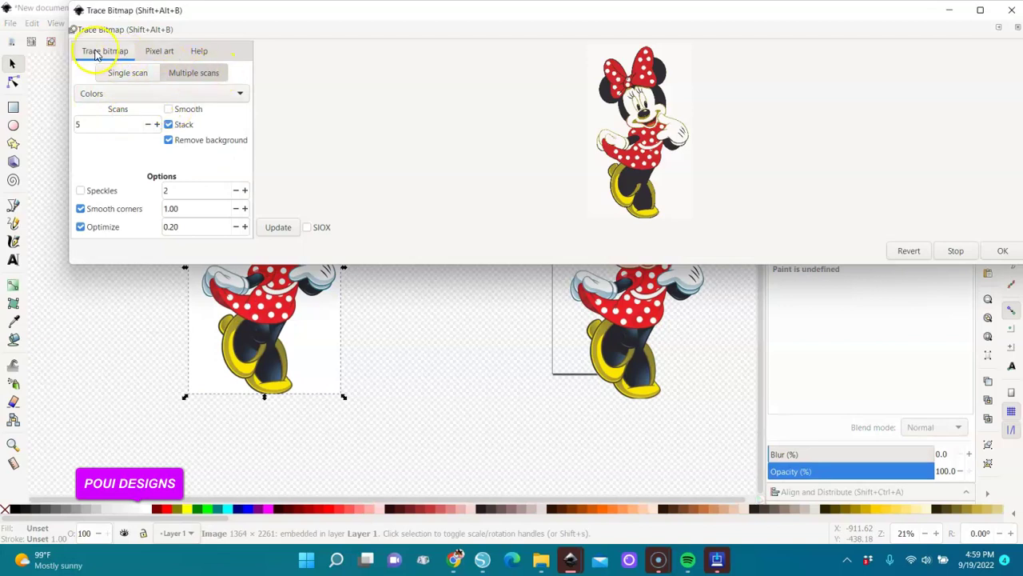
click(211, 74)
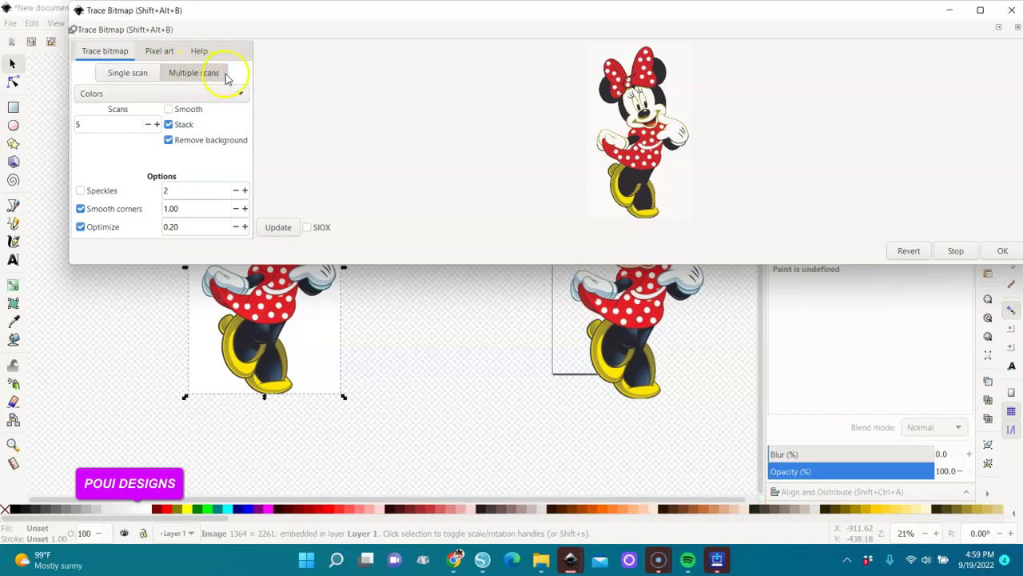
click(241, 96)
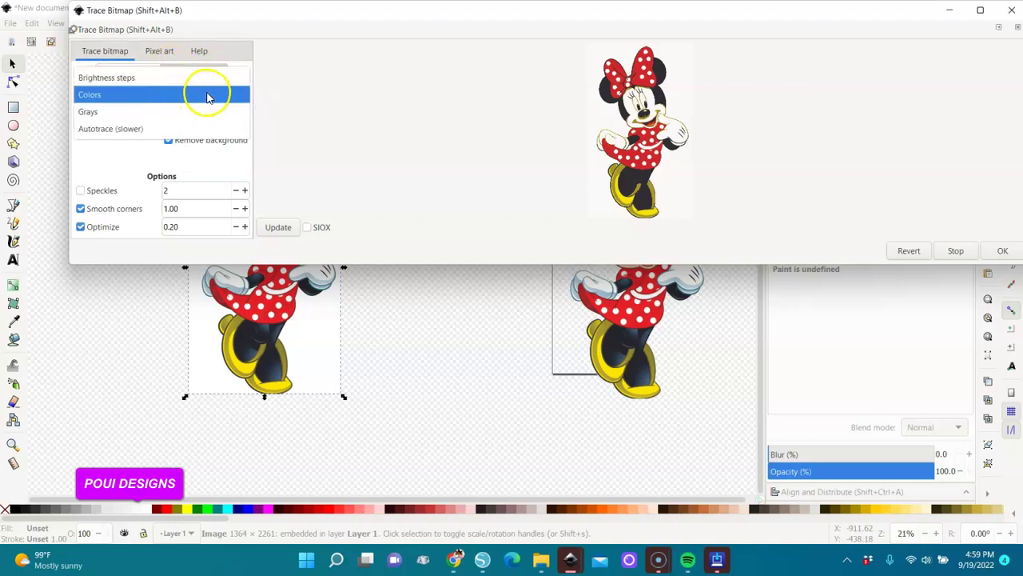
click(205, 95)
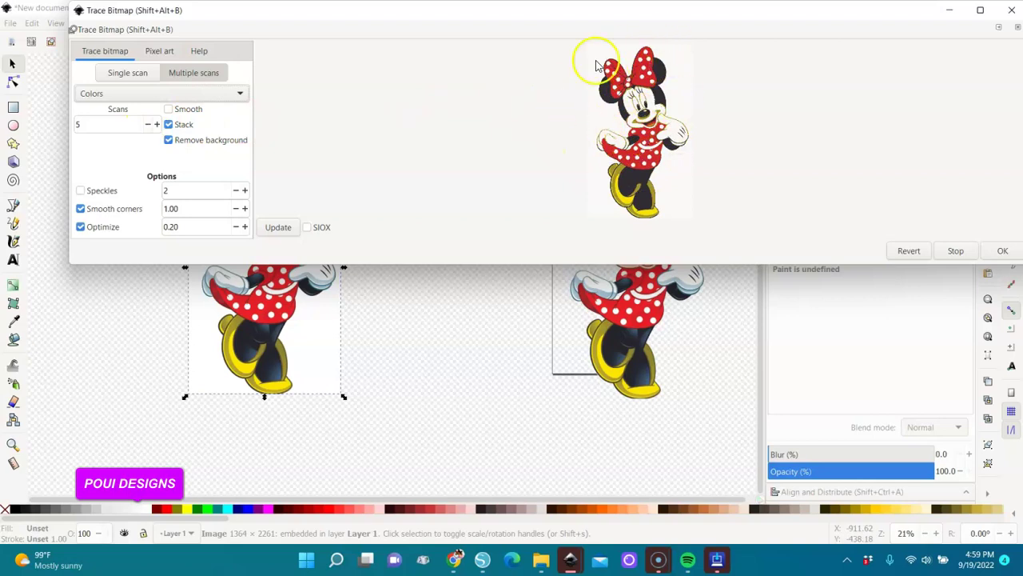
click(157, 125)
click(157, 125)
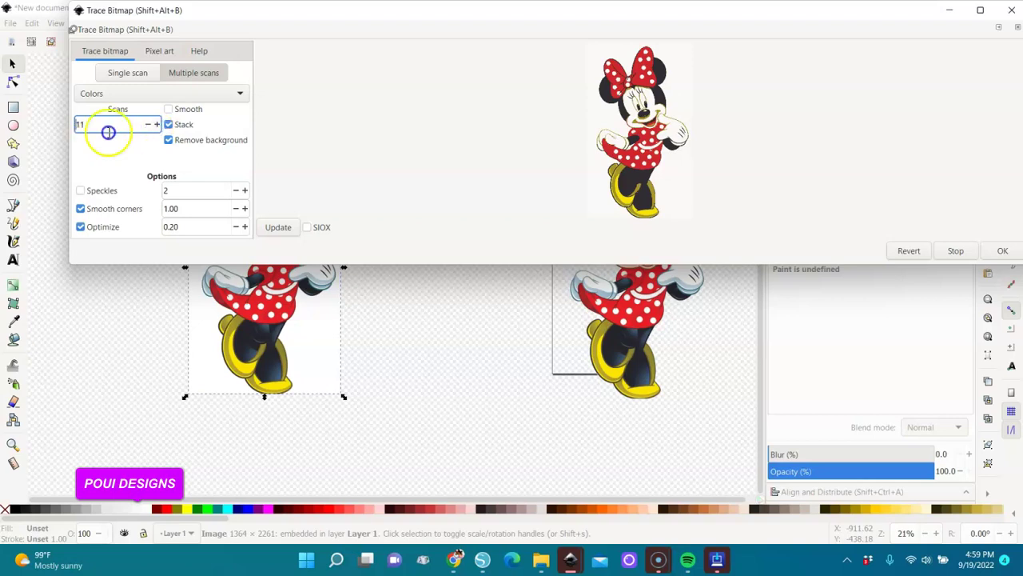
click(275, 228)
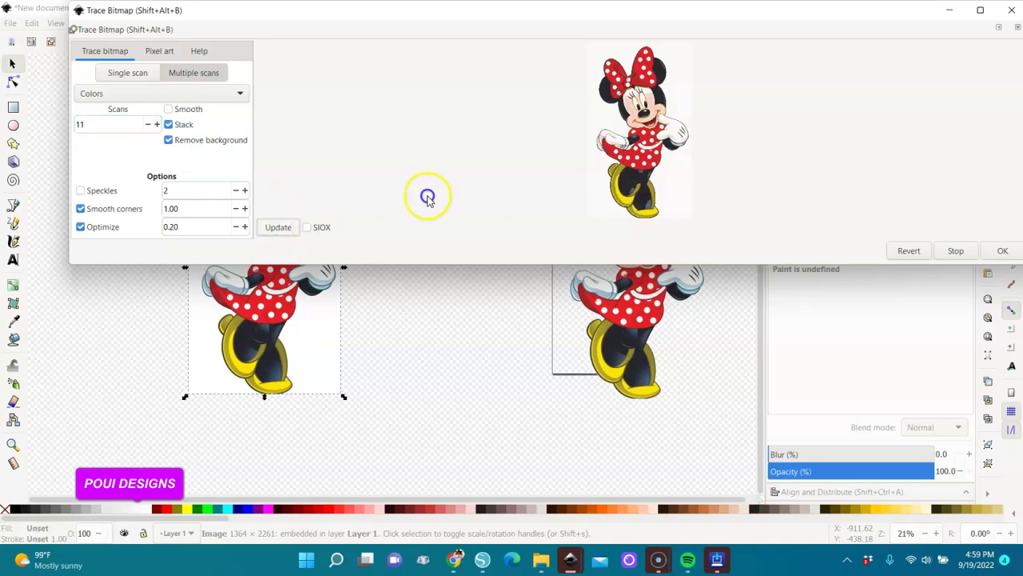
click(1001, 251)
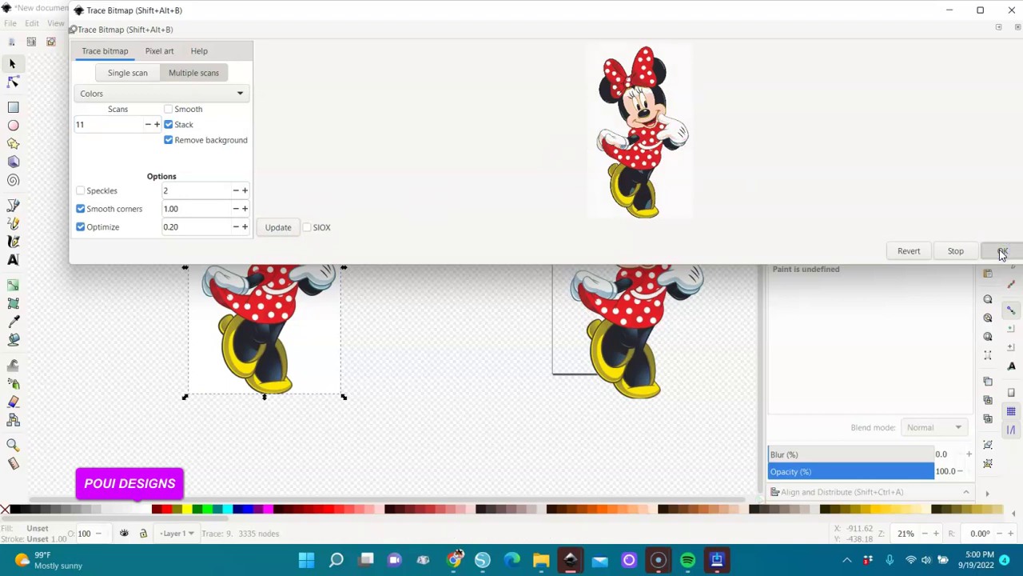
click(1001, 251)
click(1012, 11)
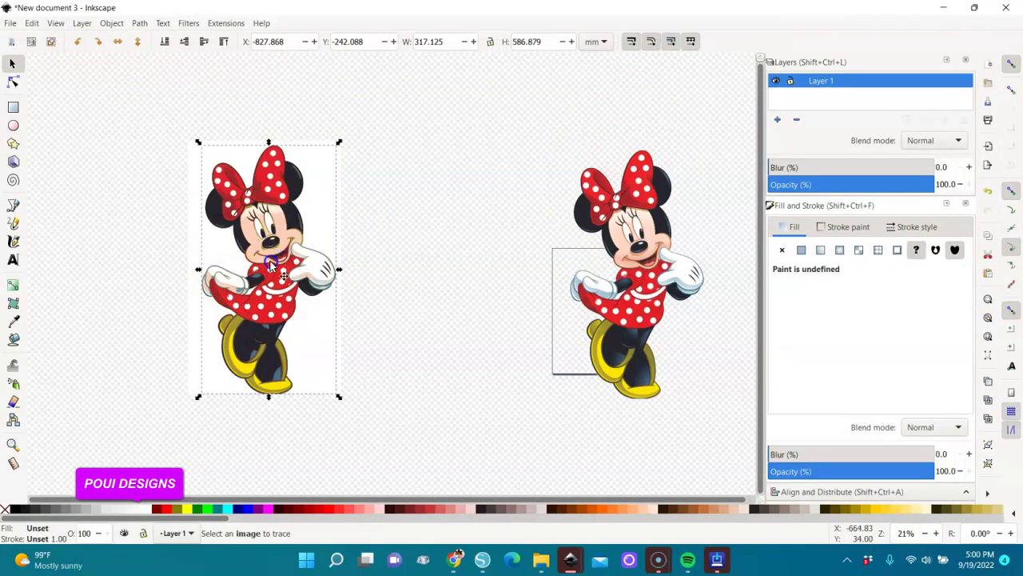
Ungroup the 10 traced pieces, union them into one path and fill it maroon.
click(272, 267)
right_click(272, 275)
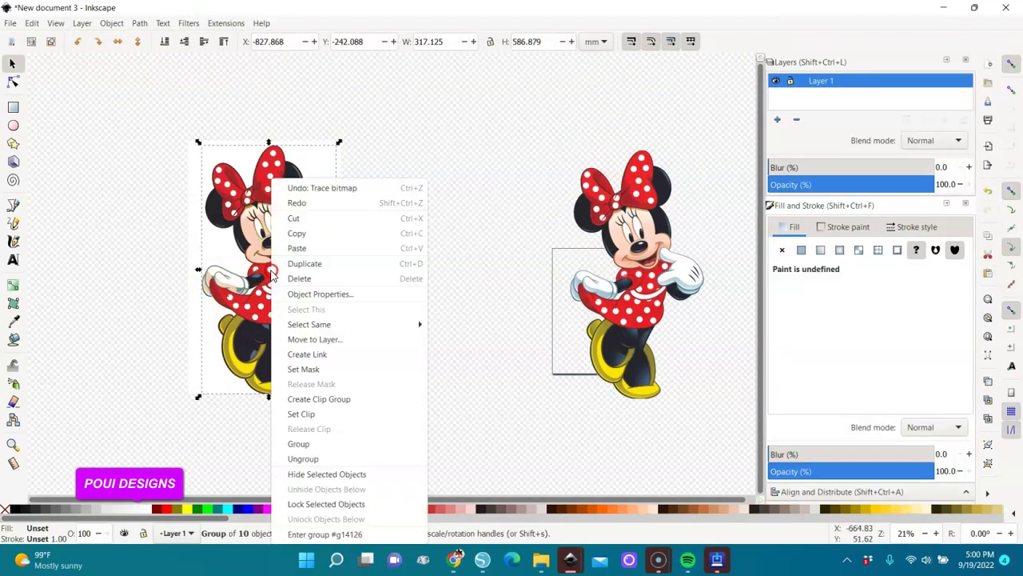
click(298, 459)
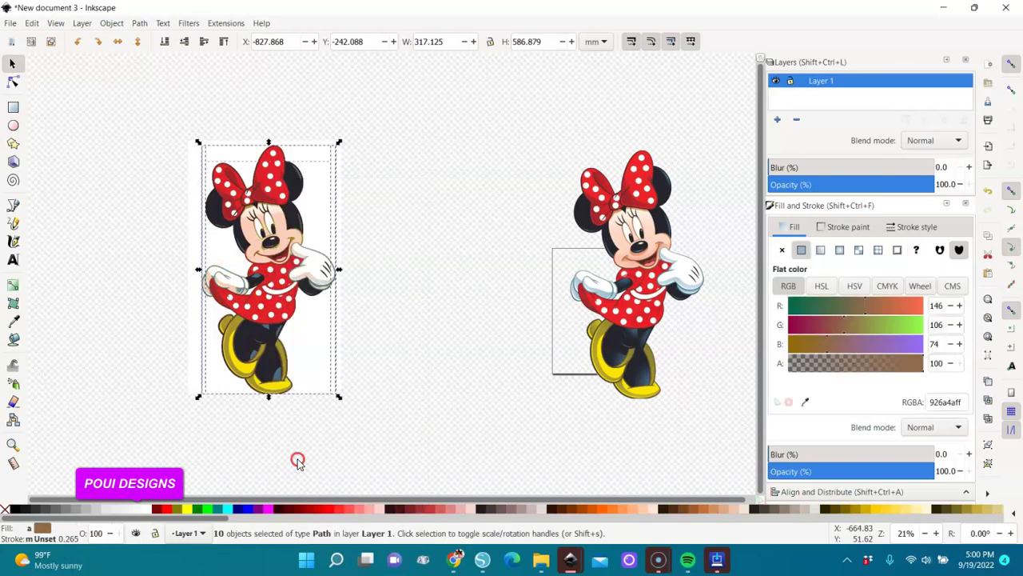
click(139, 23)
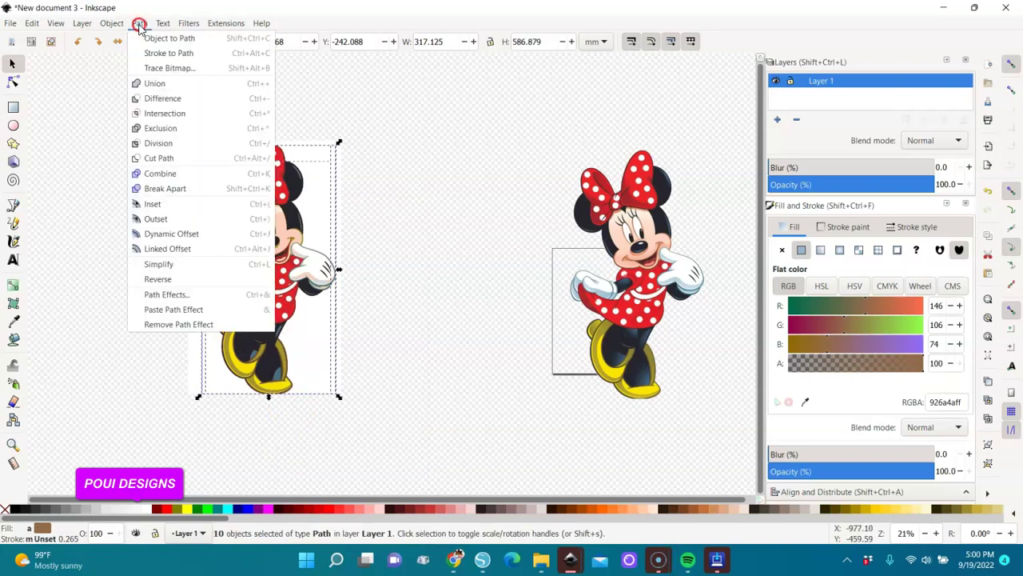
click(153, 86)
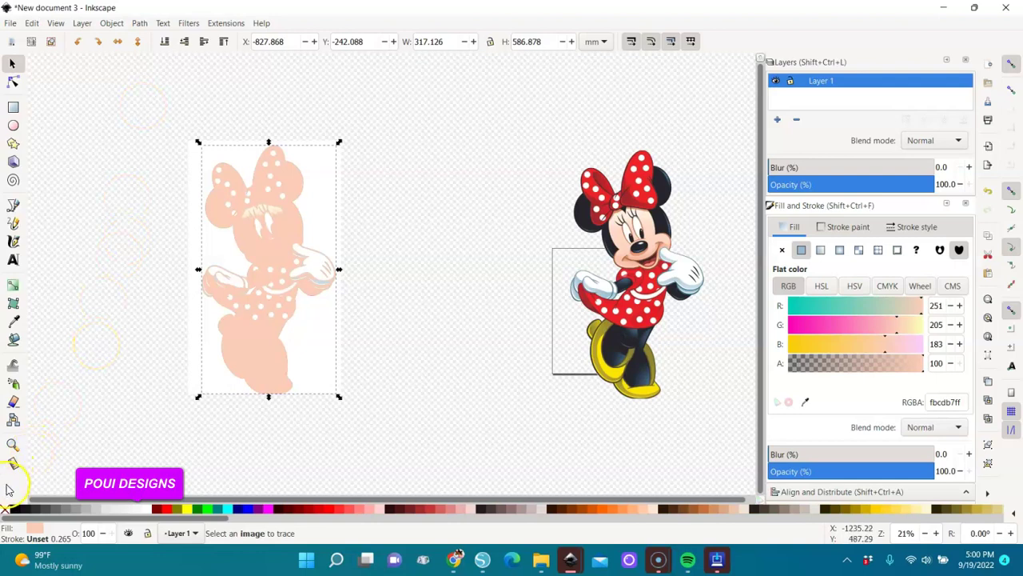
click(157, 510)
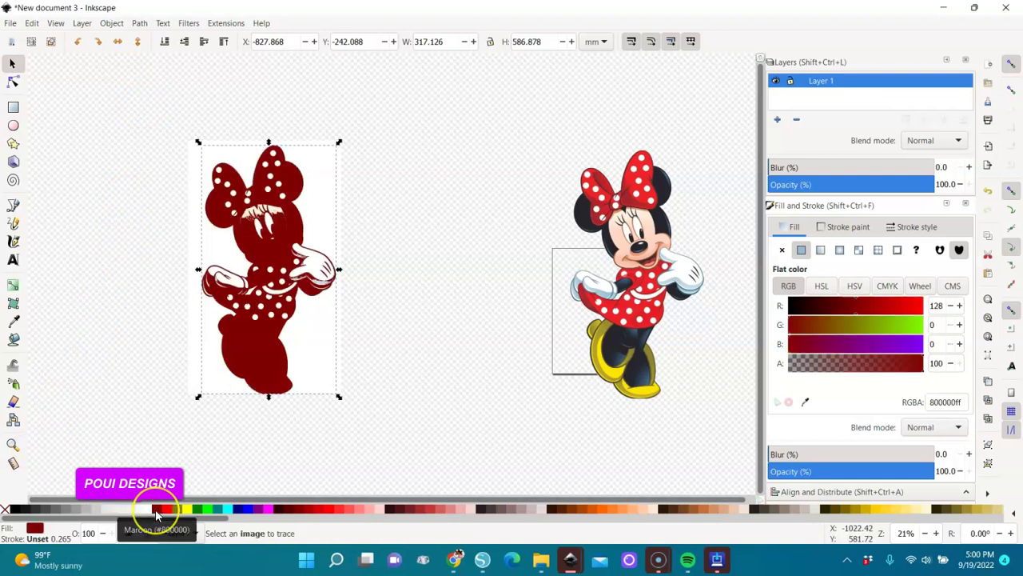
right_click(251, 237)
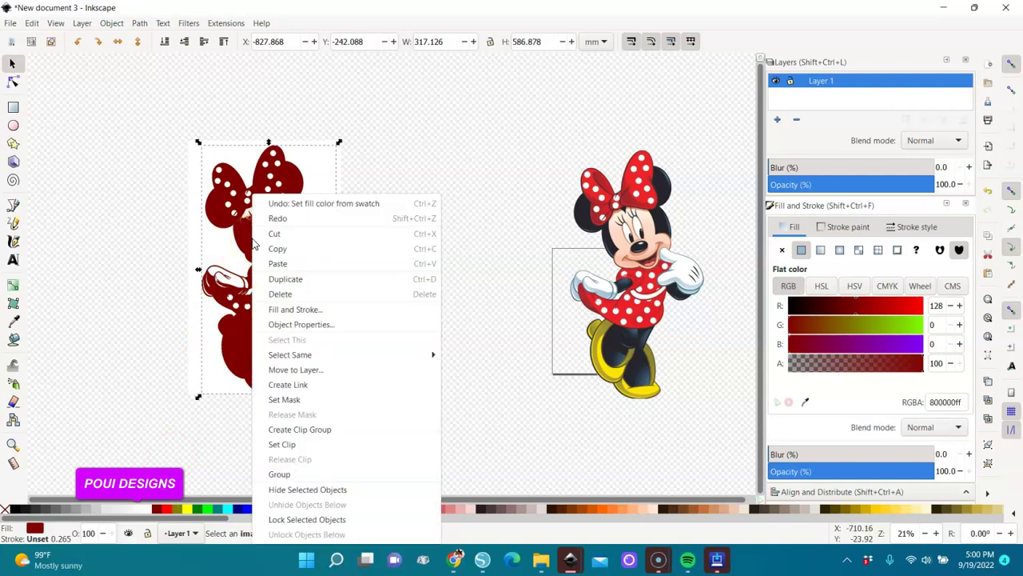
Duplicate the maroon silhouette, move the copy right, then select the left silhouette.
click(289, 279)
drag(288, 277, 469, 279)
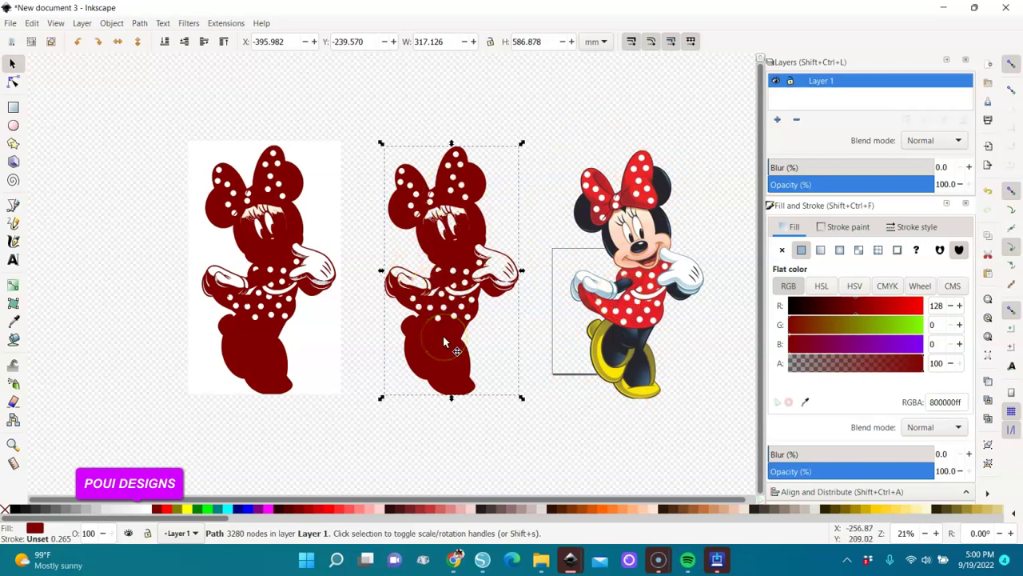
click(279, 249)
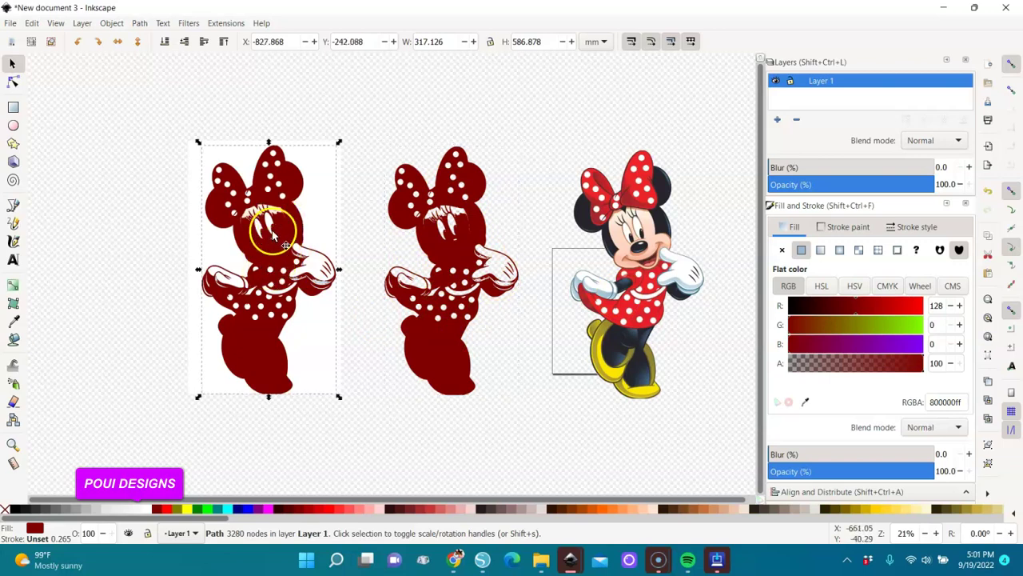
Break apart the left silhouette and union its pieces into one solid shape, then select the middle Minnie.
click(139, 23)
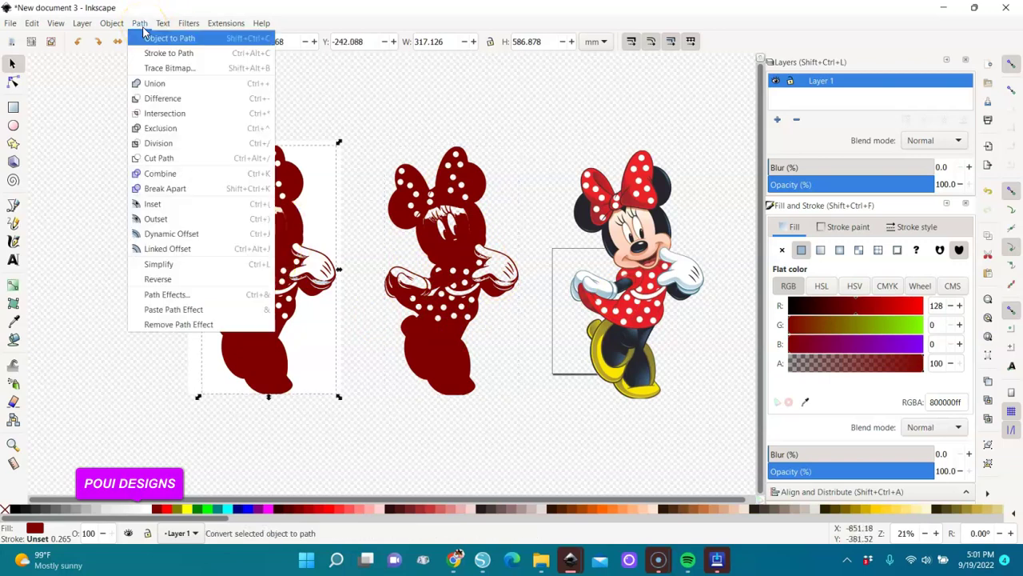
click(164, 189)
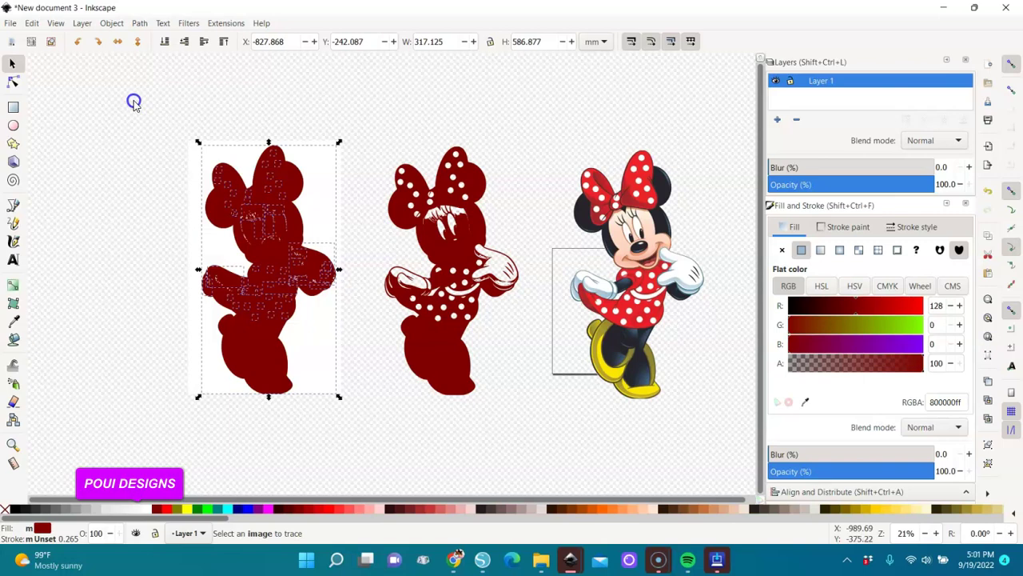
click(139, 23)
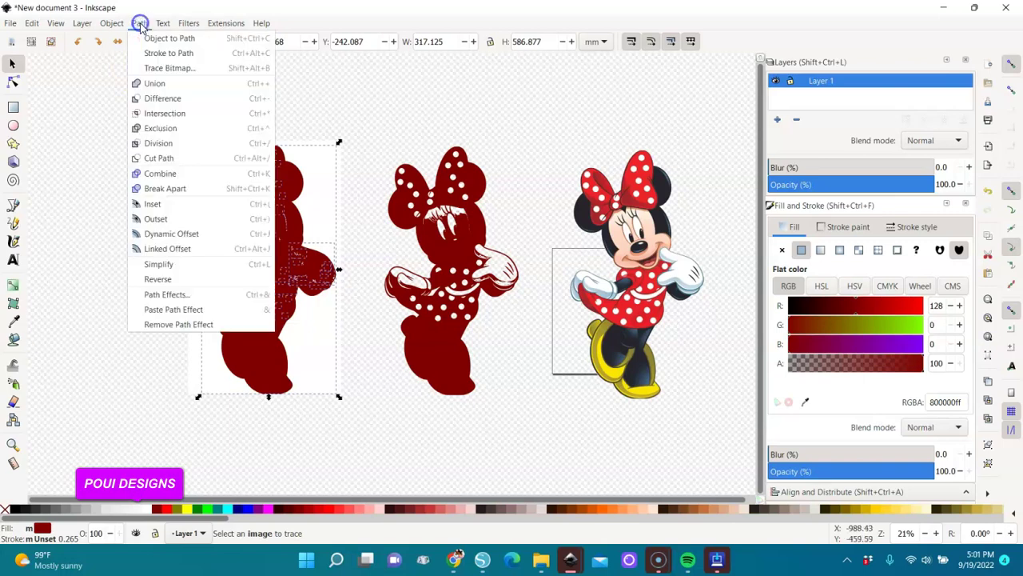
click(150, 83)
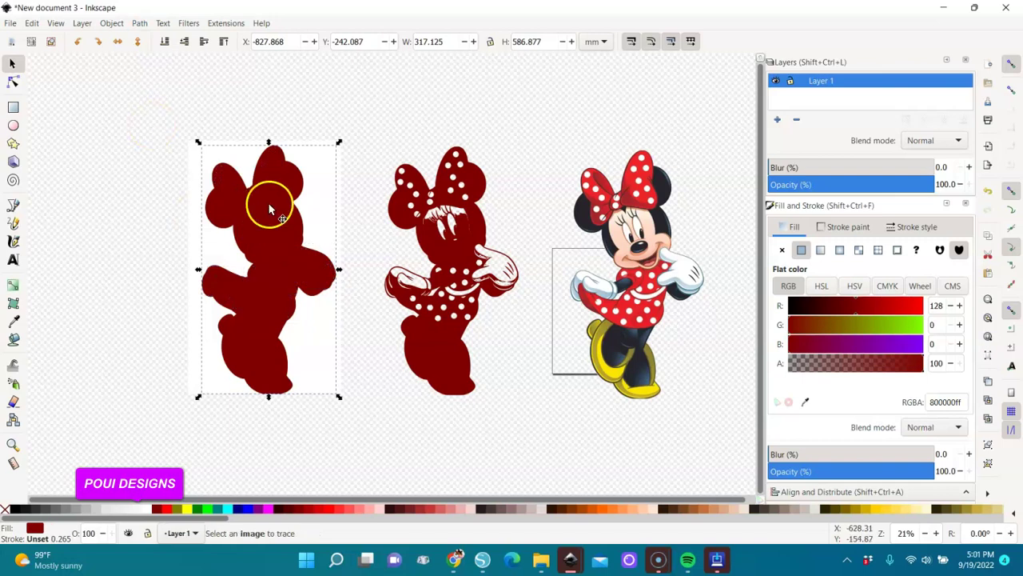
click(437, 298)
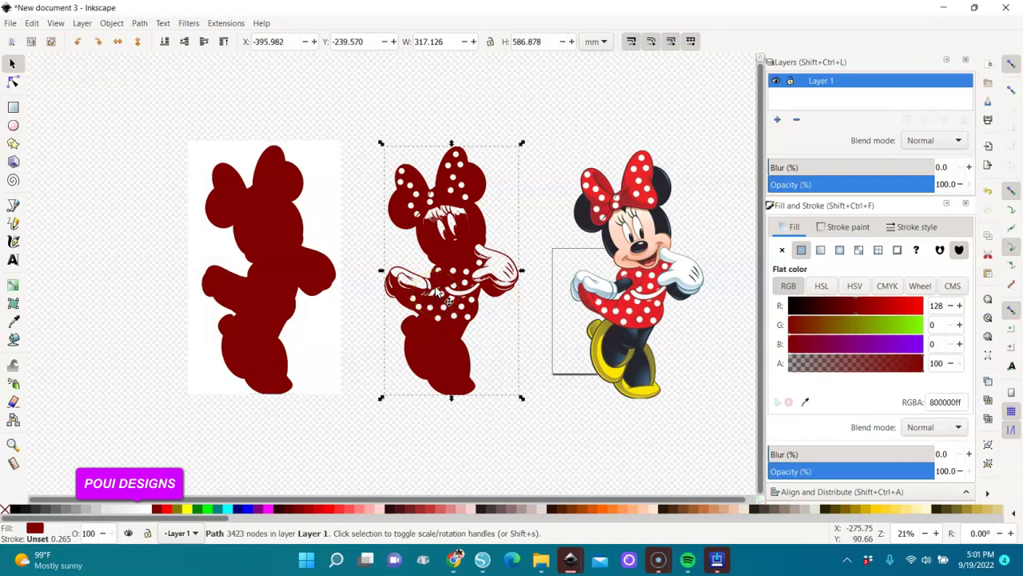
Zoom in on the middle Minnie's arms and dress, nudging it slightly up and right.
click(438, 286)
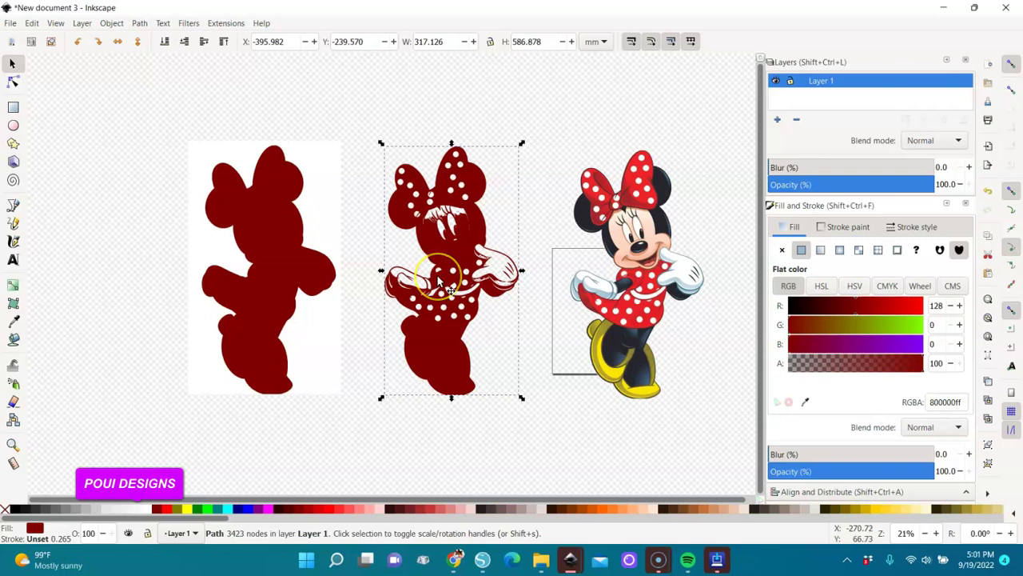
key(3)
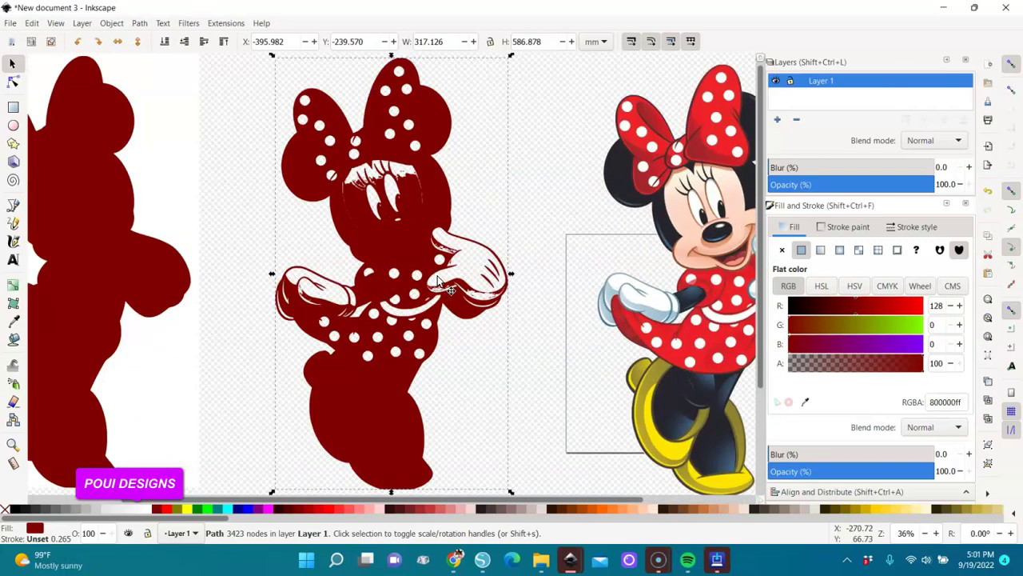
ctrl+scroll(438, 278, up, 1)
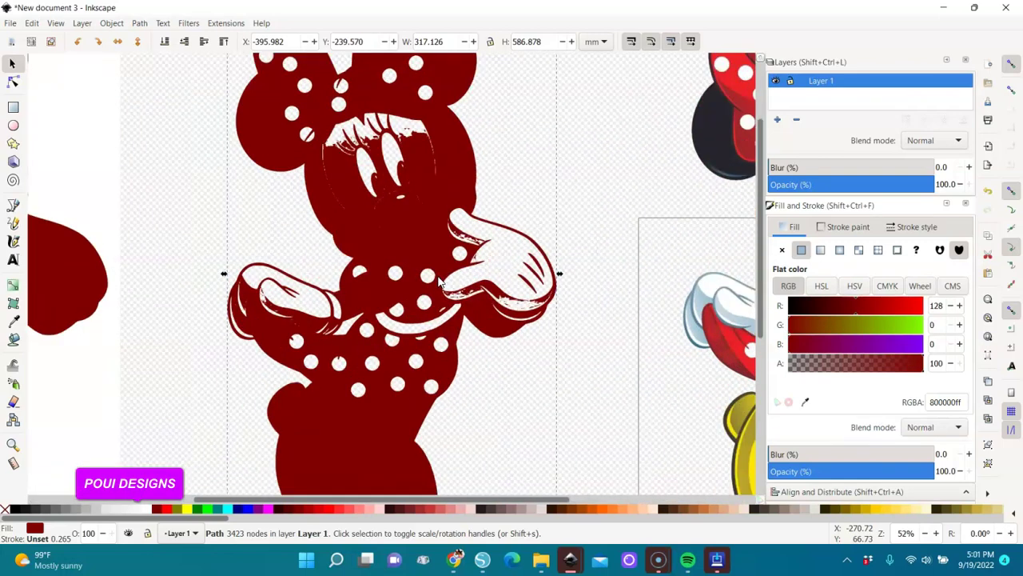
ctrl+scroll(438, 275, up, 2)
click(369, 330)
drag(367, 320, 395, 243)
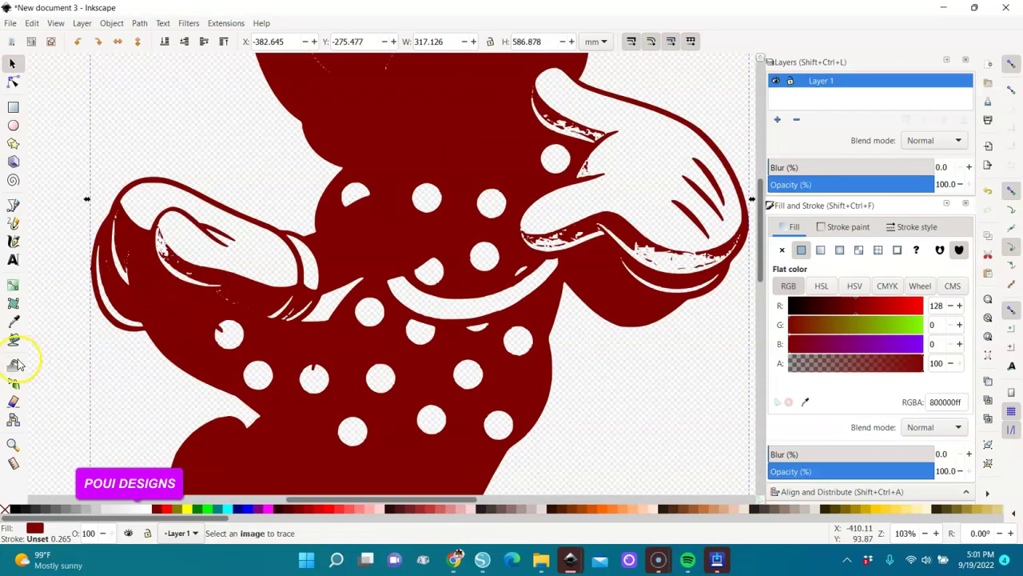
click(101, 408)
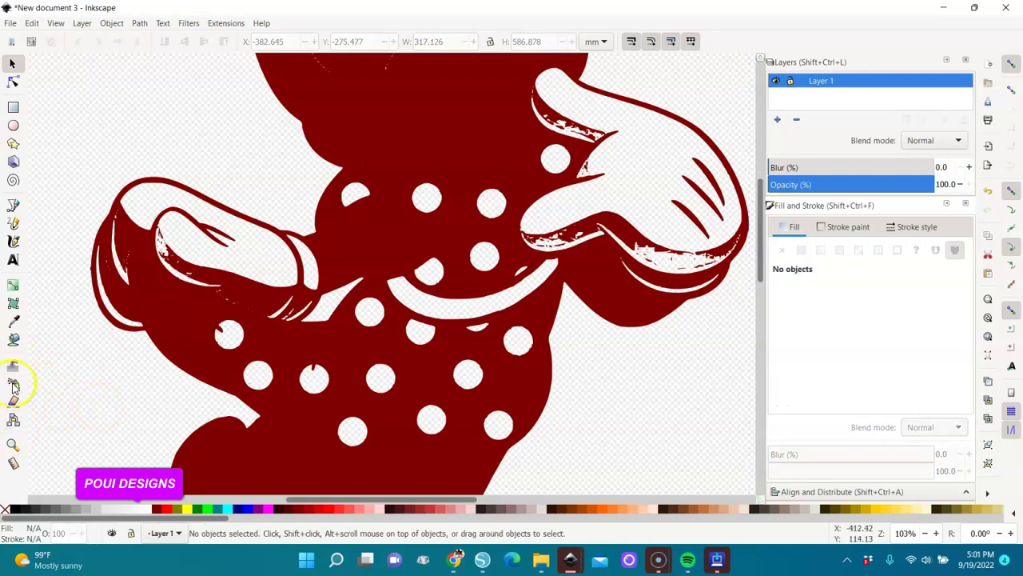
Paint-bucket the white sliver beside the middle Minnie's left arm and colour it bright red.
click(13, 340)
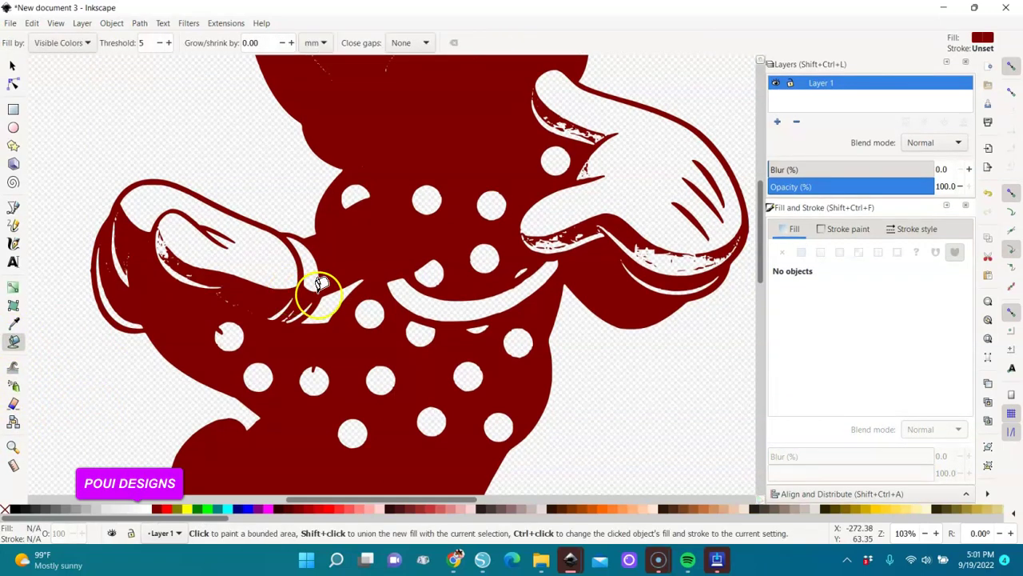
click(327, 304)
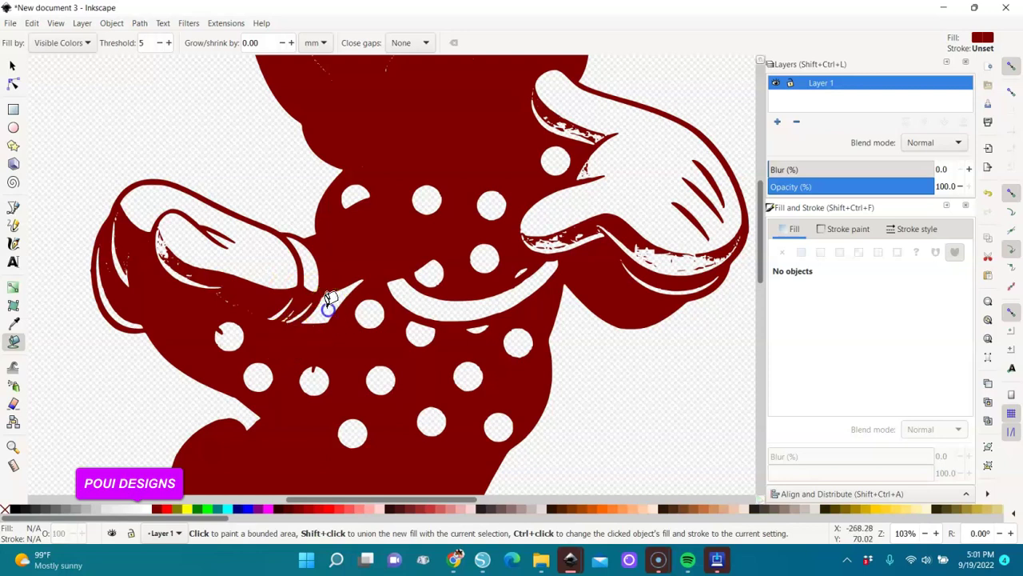
click(328, 513)
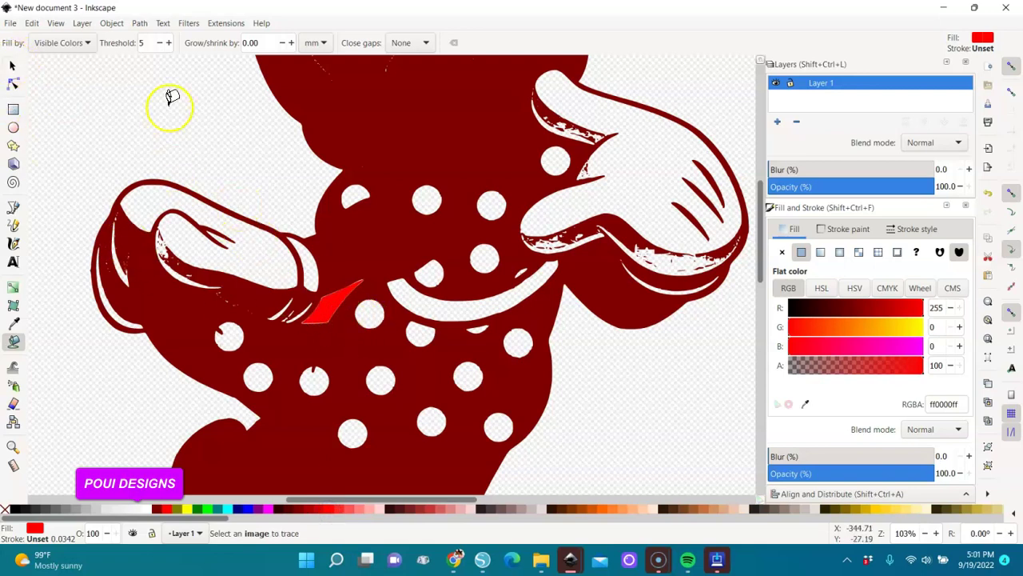
click(13, 66)
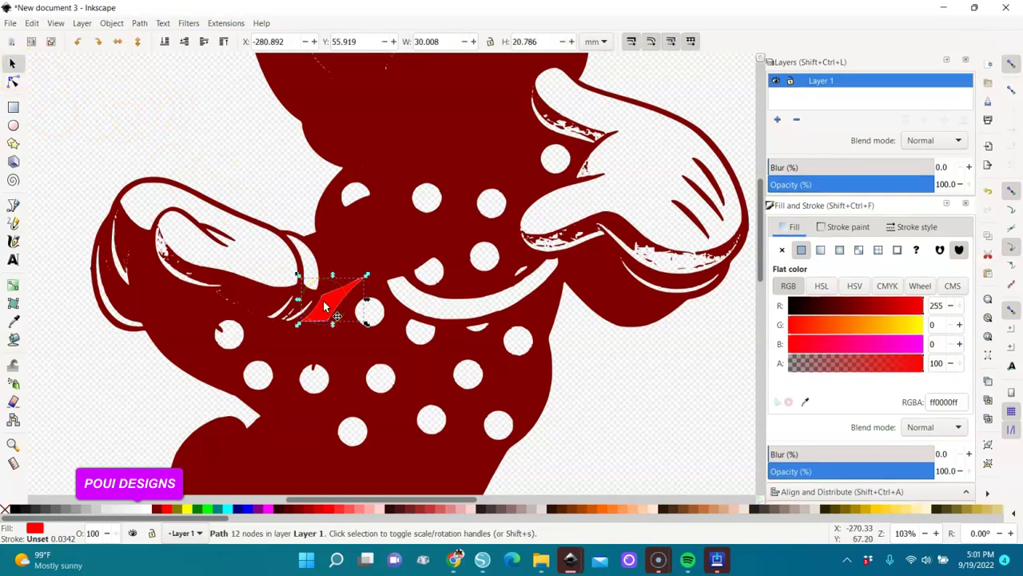
Delete that patch, zoom closer, and refill the whole white sliver red.
key(Delete)
click(329, 304)
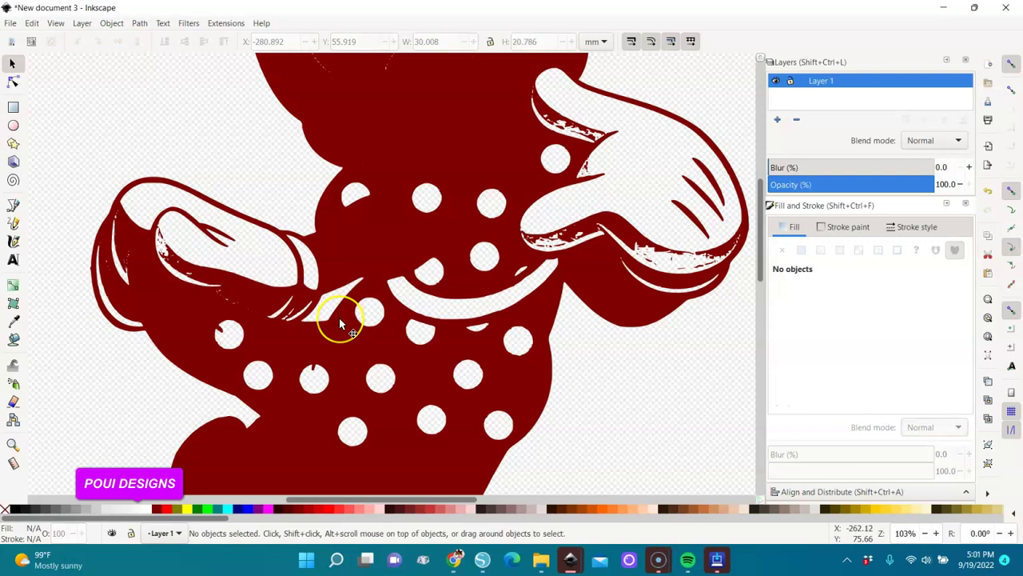
scroll(340, 322, up, 3)
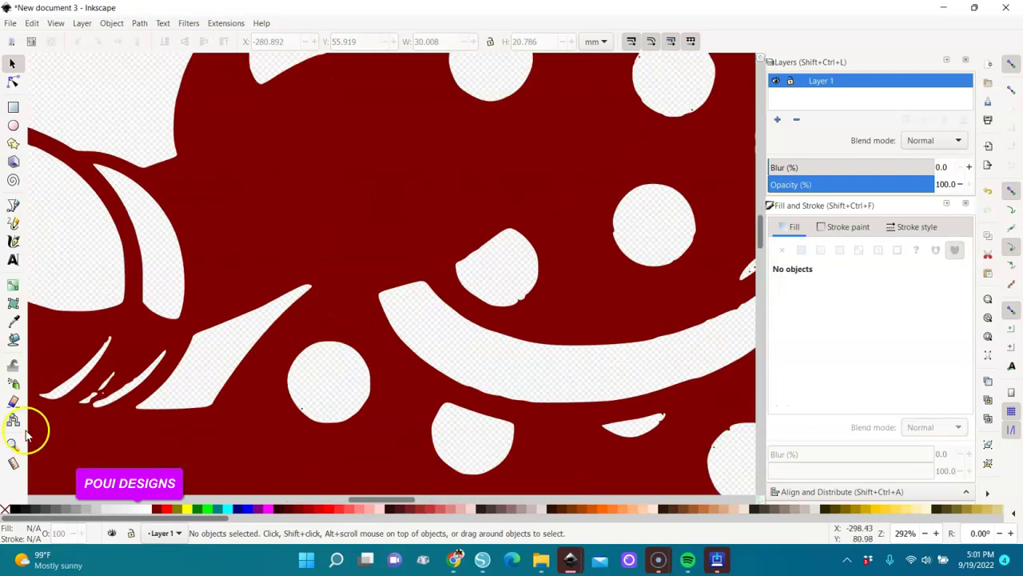
click(12, 340)
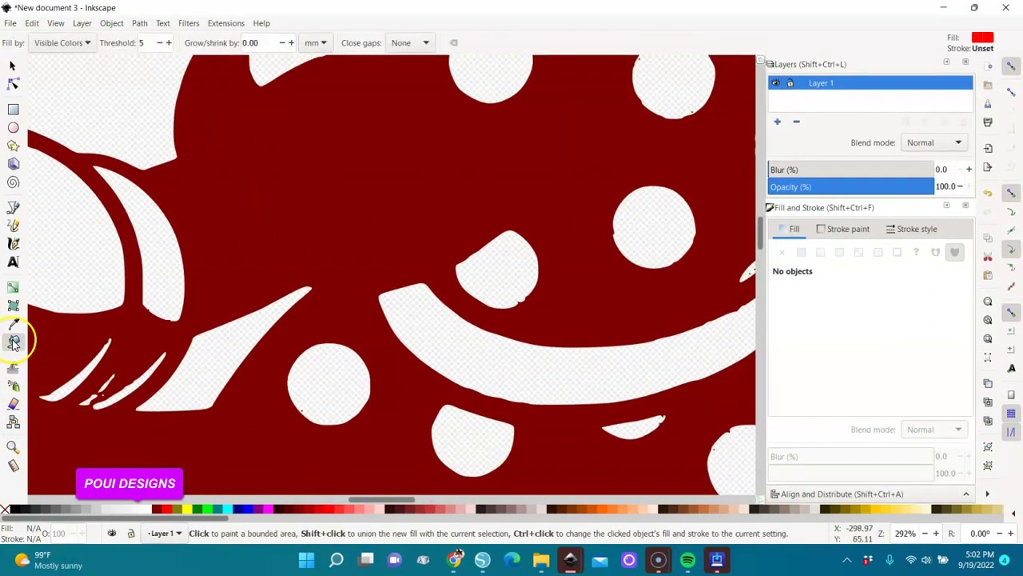
click(216, 346)
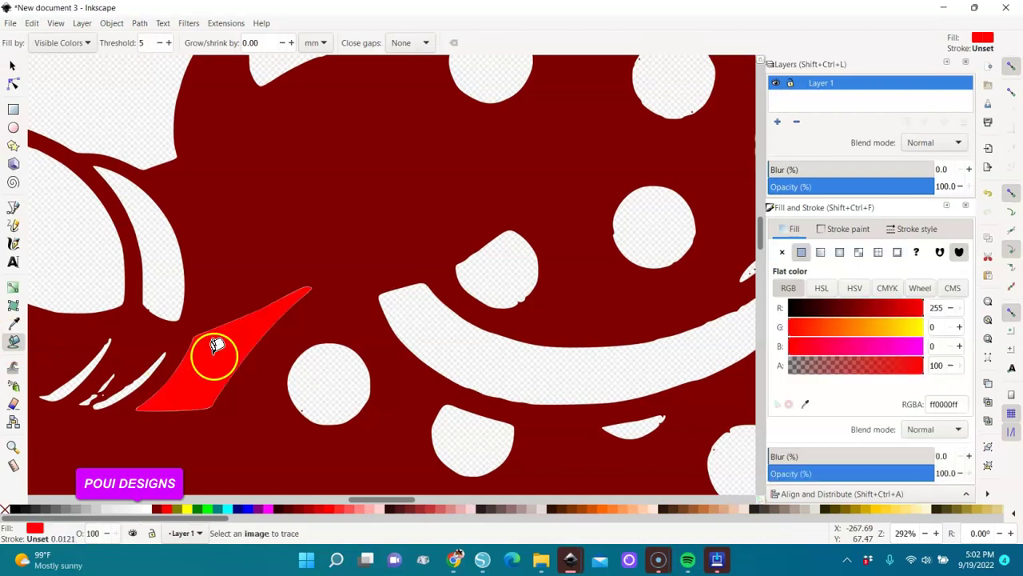
click(12, 65)
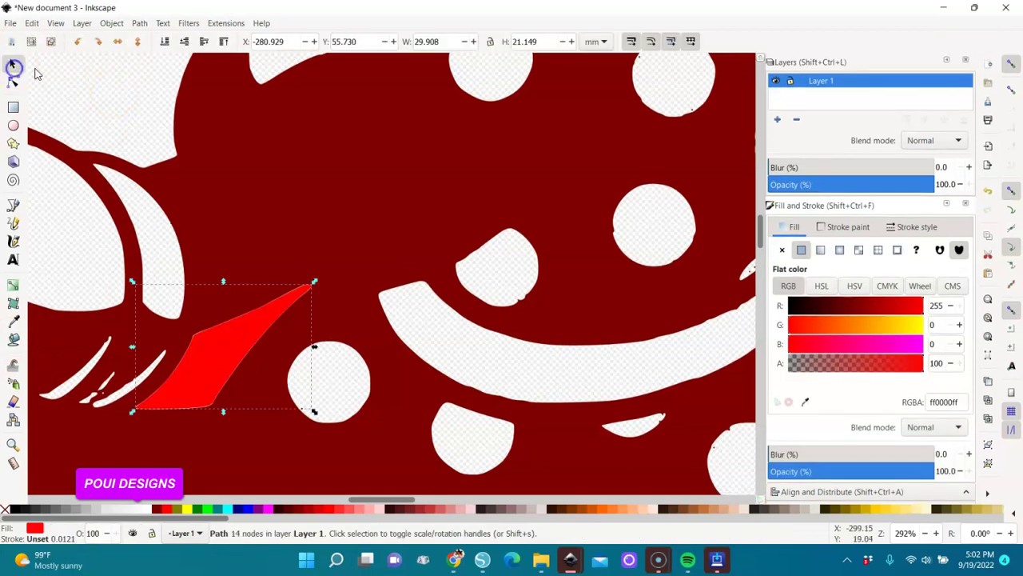
click(88, 81)
key(minus)
key(minus)
key(minus)
key(minus)
key(minus)
key(minus)
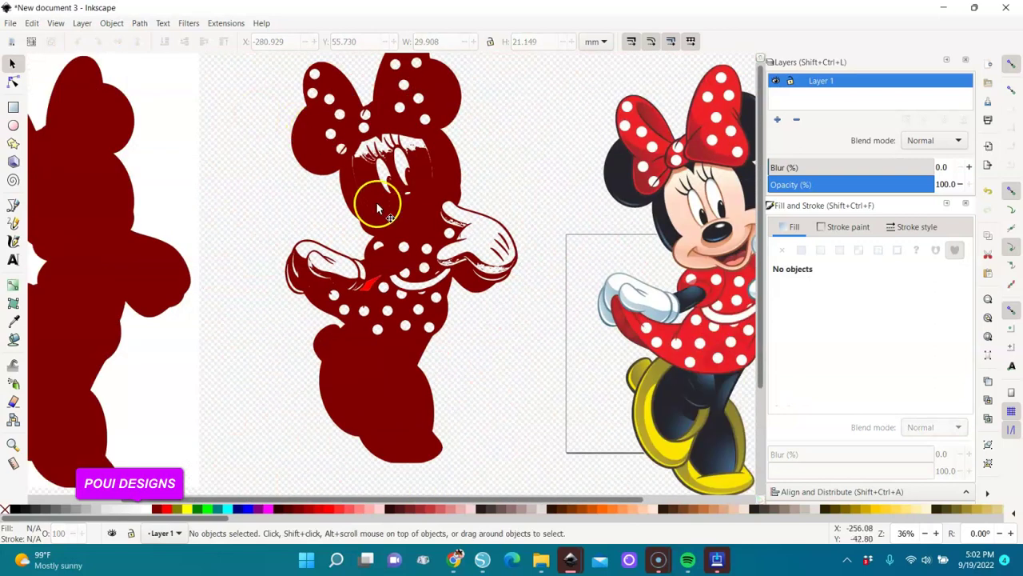
Delete the detailed middle Minnie, move the red patch onto the left silhouette, and zoom to it.
click(377, 208)
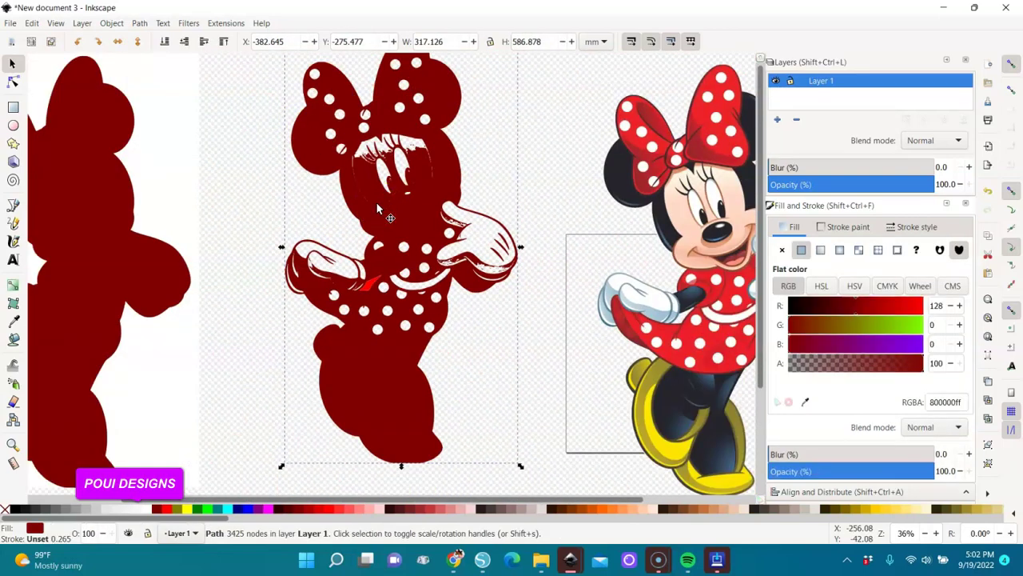
key(Delete)
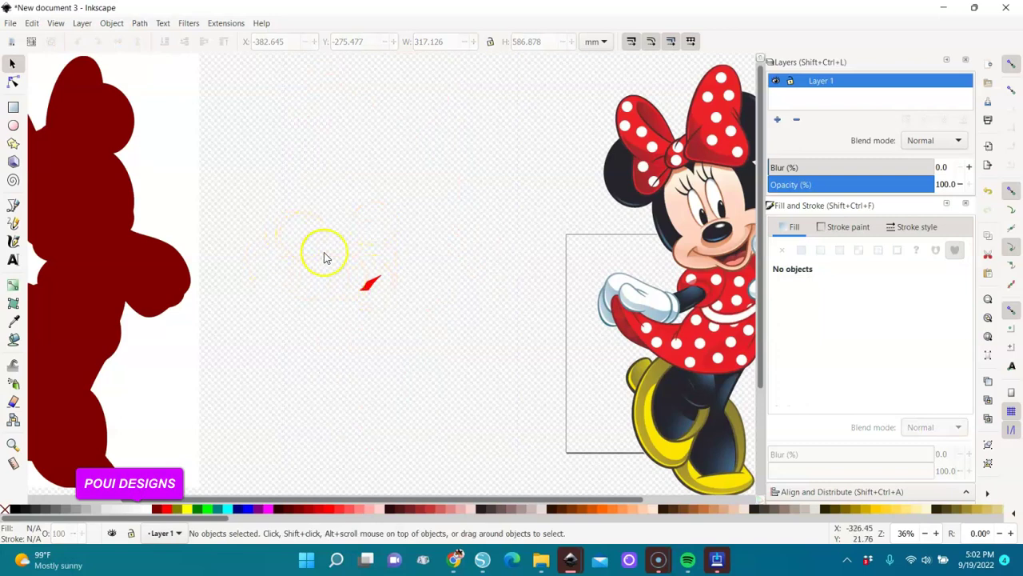
drag(370, 291, 140, 287)
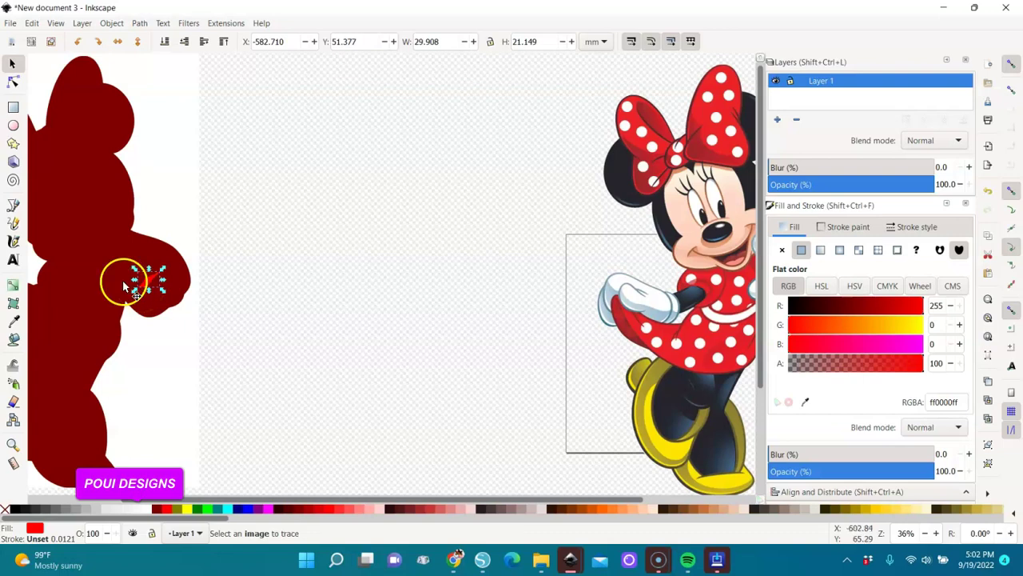
click(122, 280)
key(3)
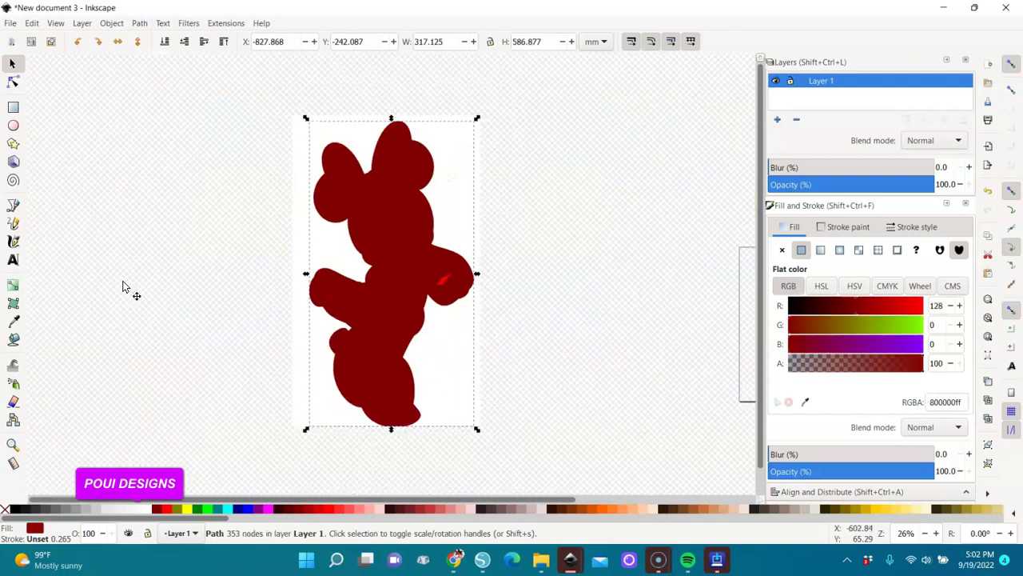
Select the Minnie image and raise it above the silhouette.
click(523, 159)
click(459, 131)
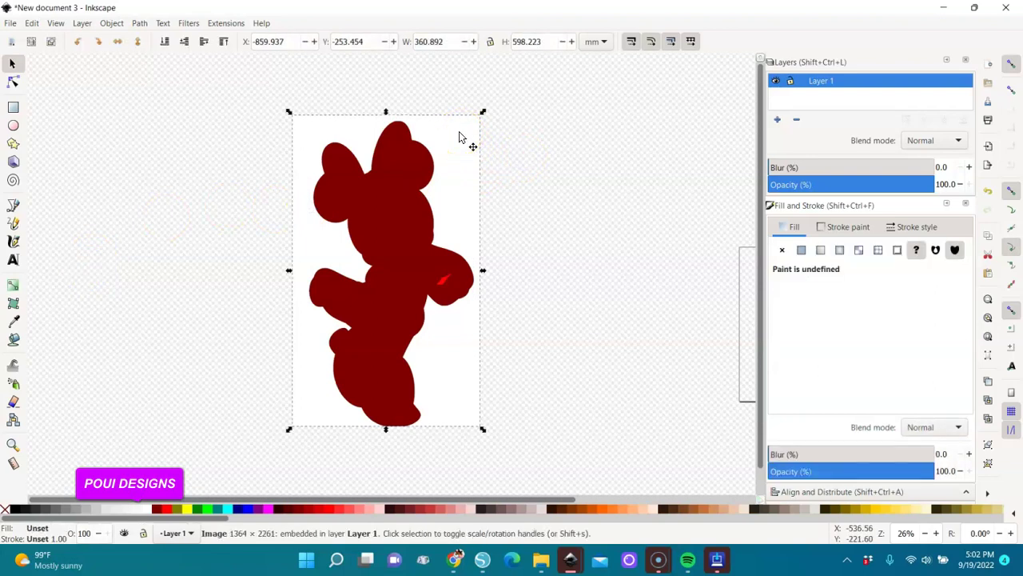
click(204, 44)
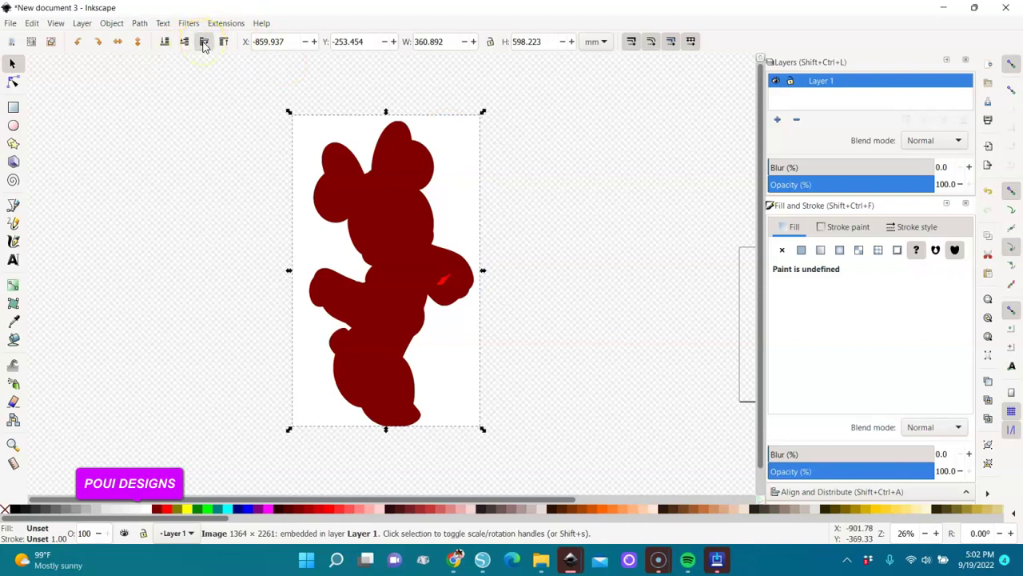
click(204, 44)
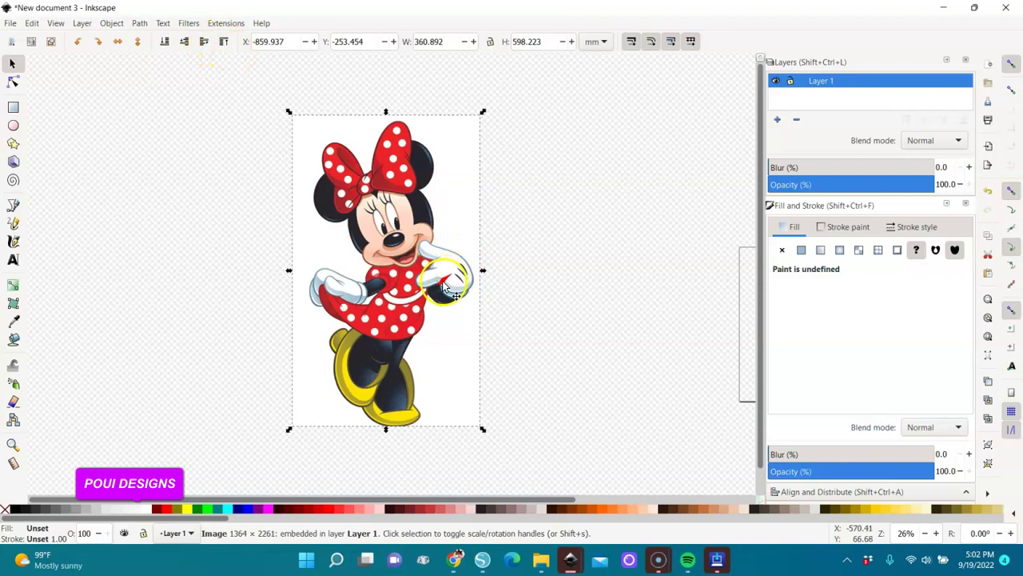
Fit the red patch over the arm gap at X -726.288, Y 89.228 mm.
mouse_move(439, 289)
mouse_down()
mouse_move(365, 310)
mouse_move(354, 224)
mouse_up()
key(3)
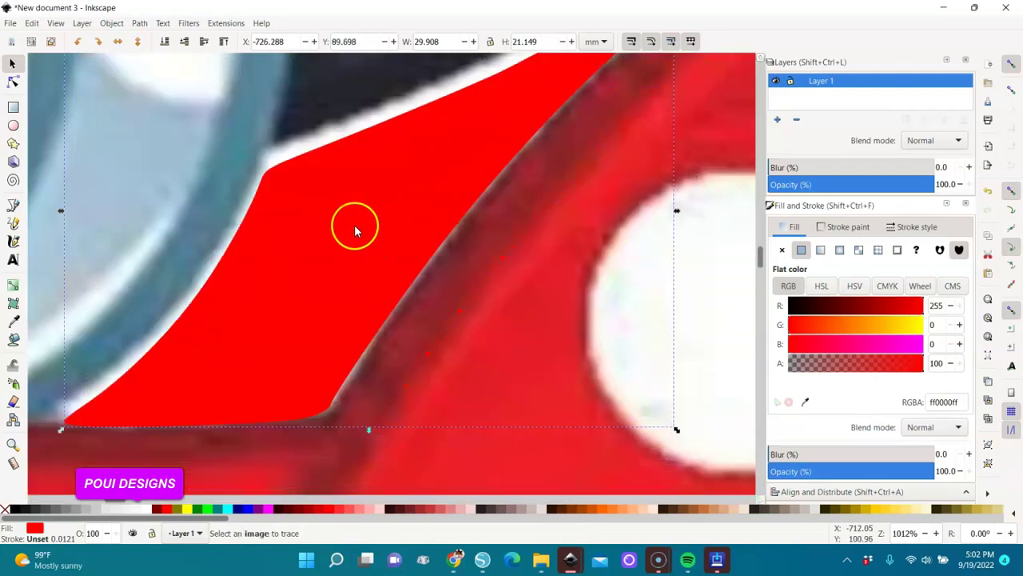
key(minus)
key(minus)
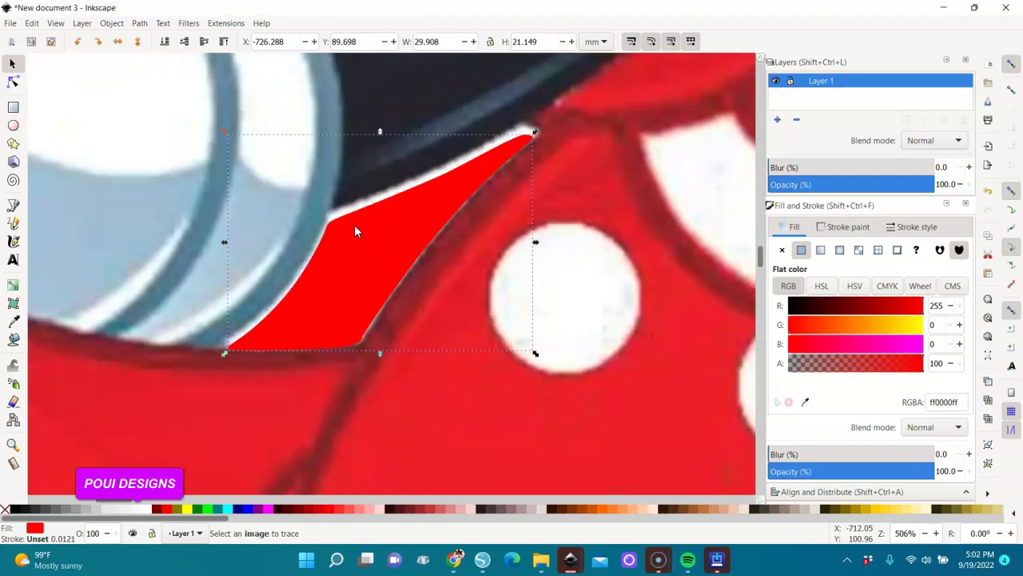
drag(361, 235, 364, 230)
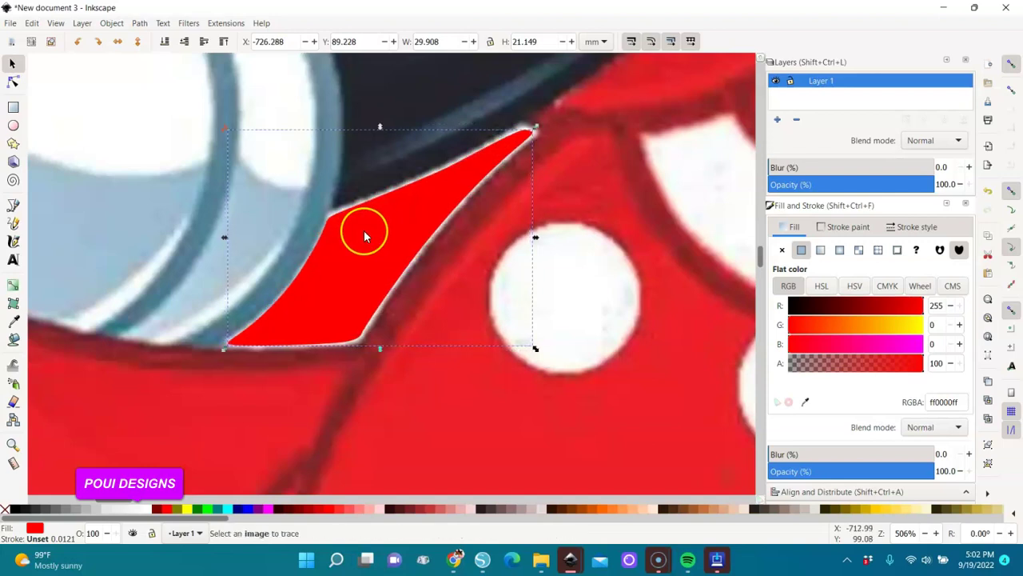
scroll(364, 230, down, 8)
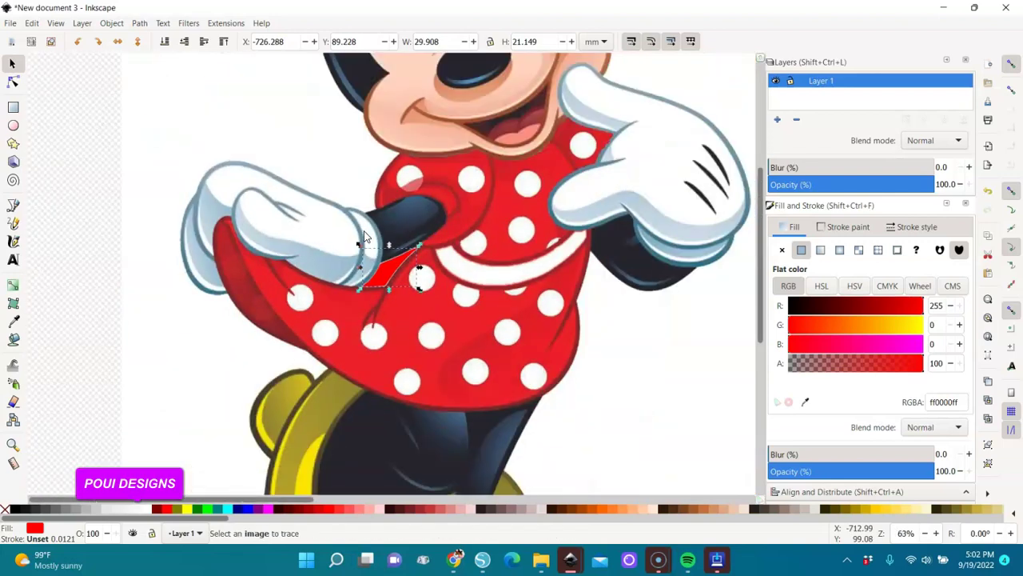
click(419, 204)
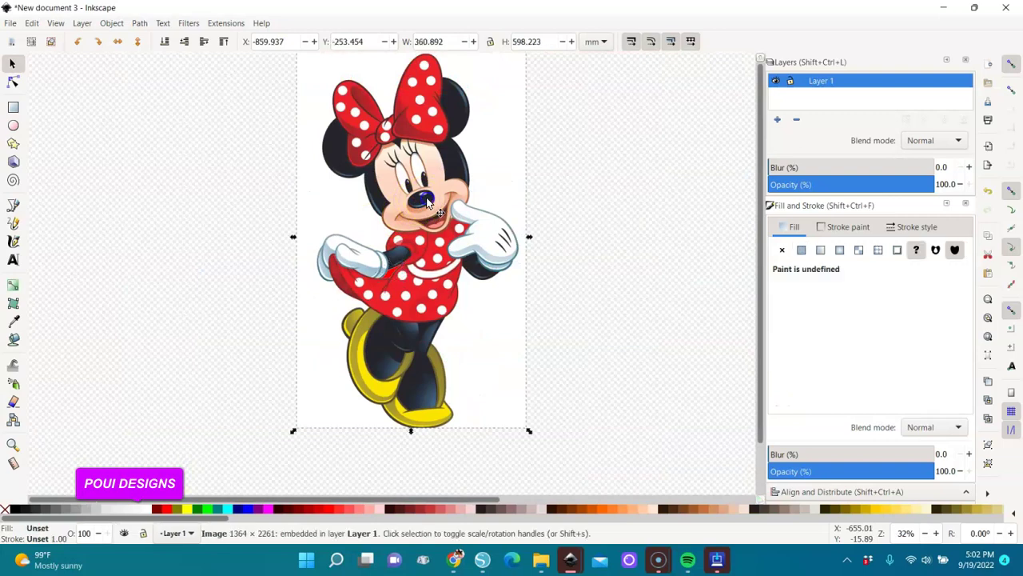
Send the Minnie image to the bottom, then subtract the small red patch from the maroon silhouette with Path > Difference.
click(167, 48)
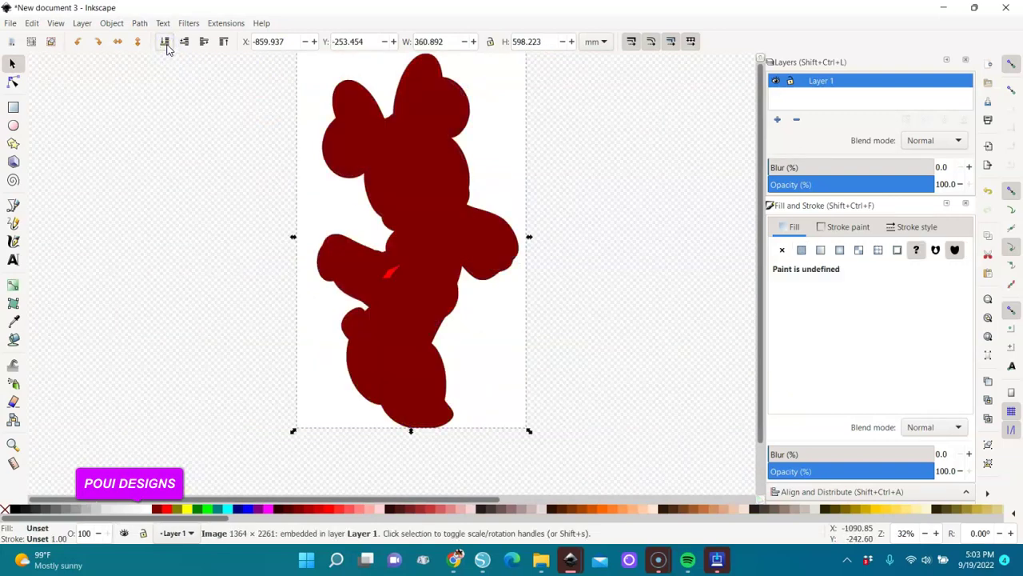
click(390, 275)
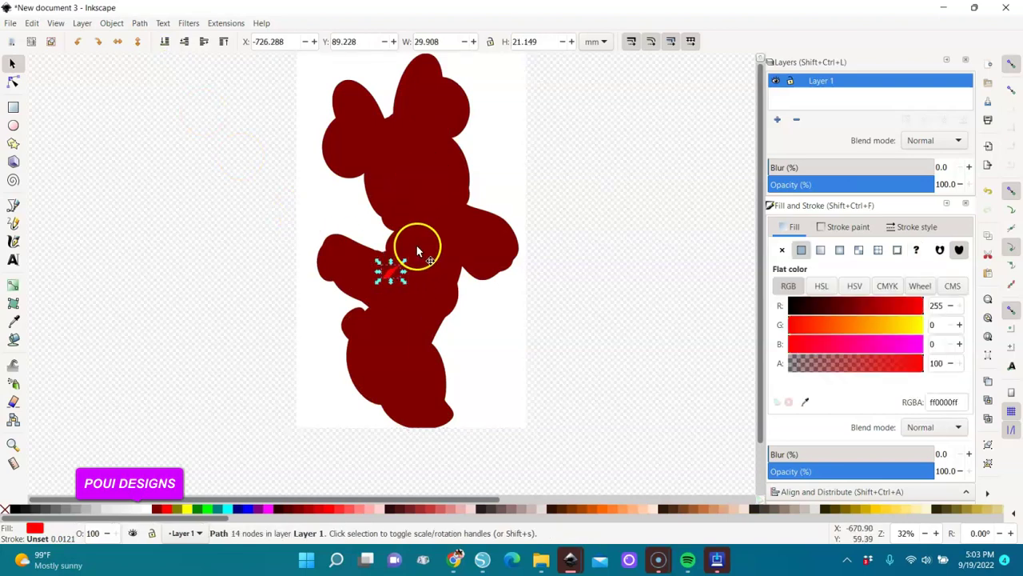
key(shift)
shift+click(430, 206)
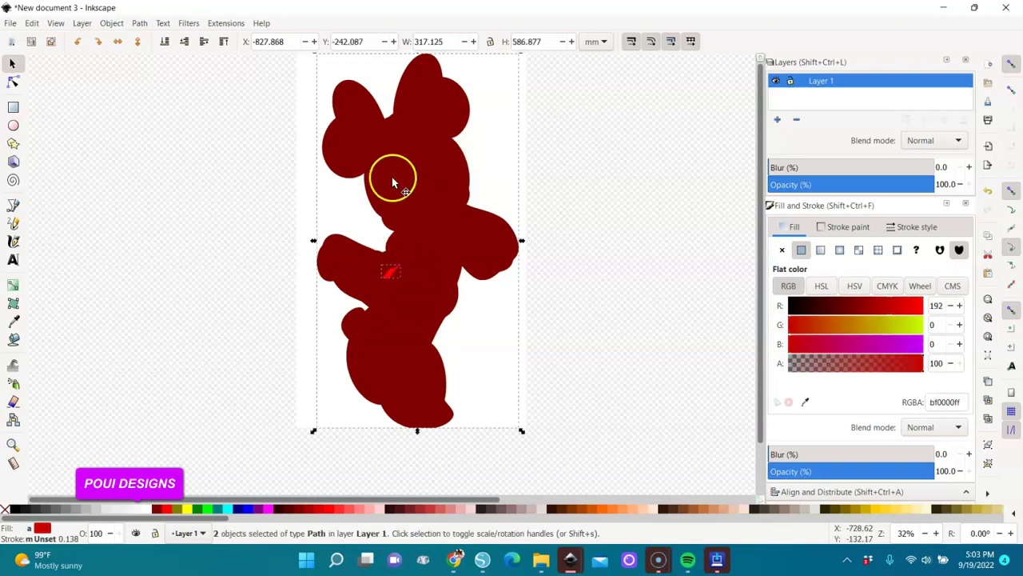
click(140, 27)
click(157, 103)
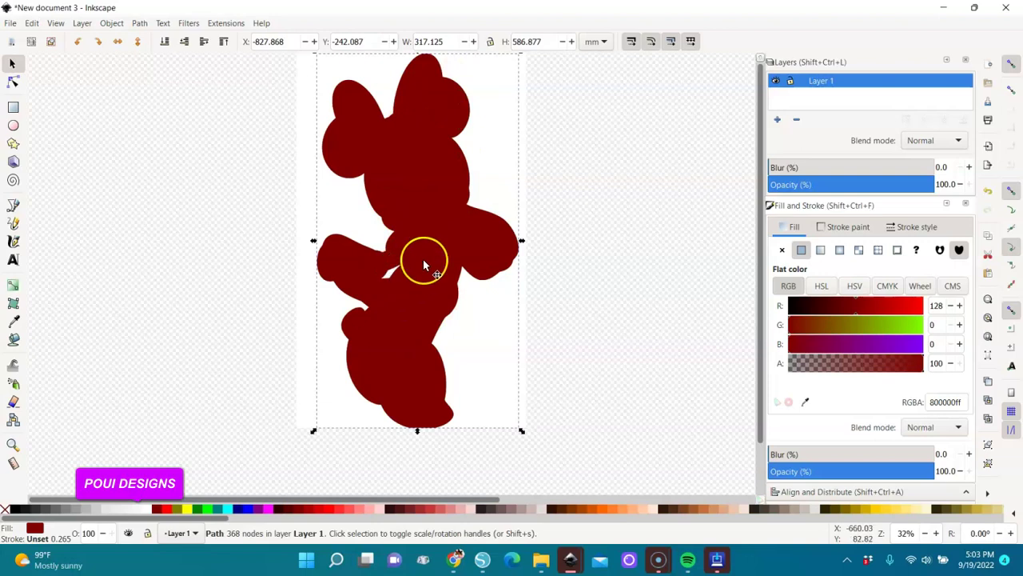
key(minus)
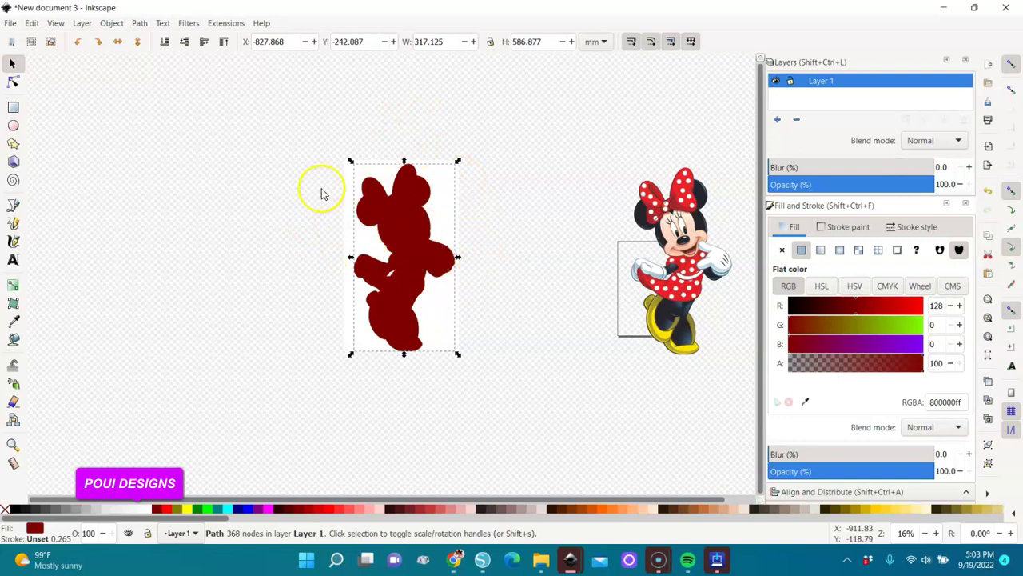
Clip the Minnie image to the silhouette with Set Clip.
drag(283, 142, 549, 397)
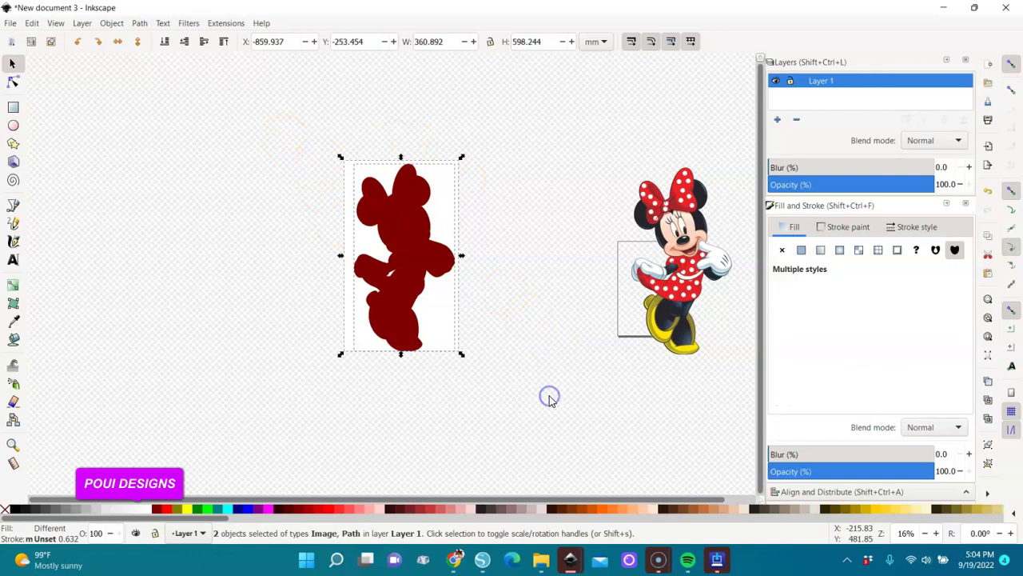
right_click(416, 247)
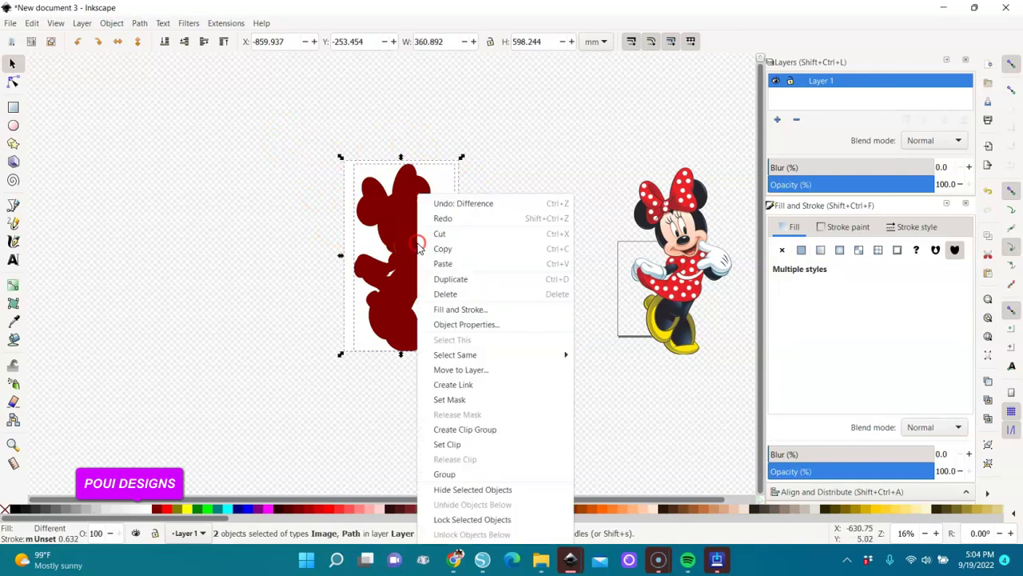
click(444, 444)
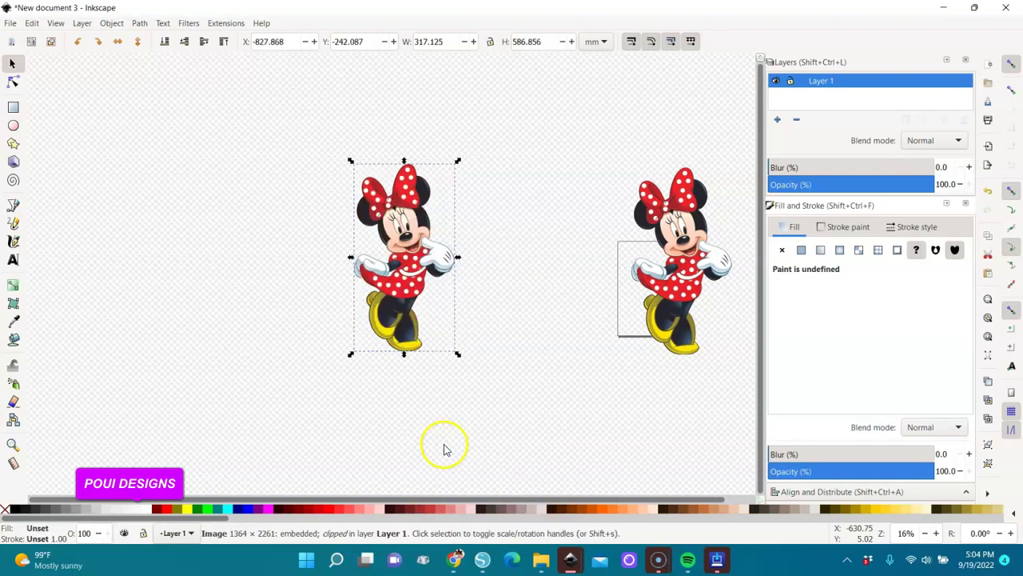
Reposition the clipped Minnie to X -710.753, Y -307.337 mm.
drag(426, 260, 505, 254)
drag(506, 254, 506, 254)
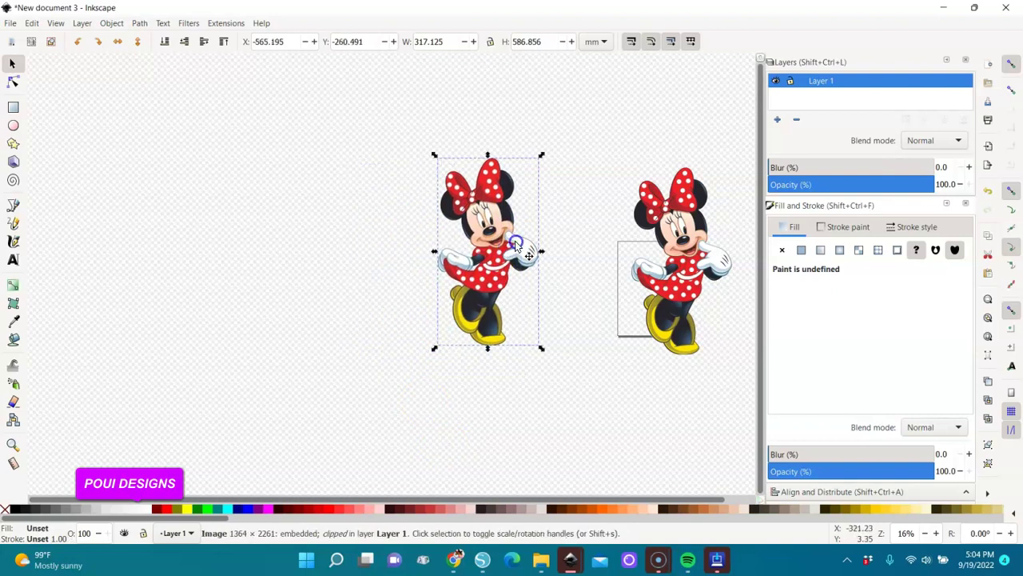
drag(438, 228, 29, 108)
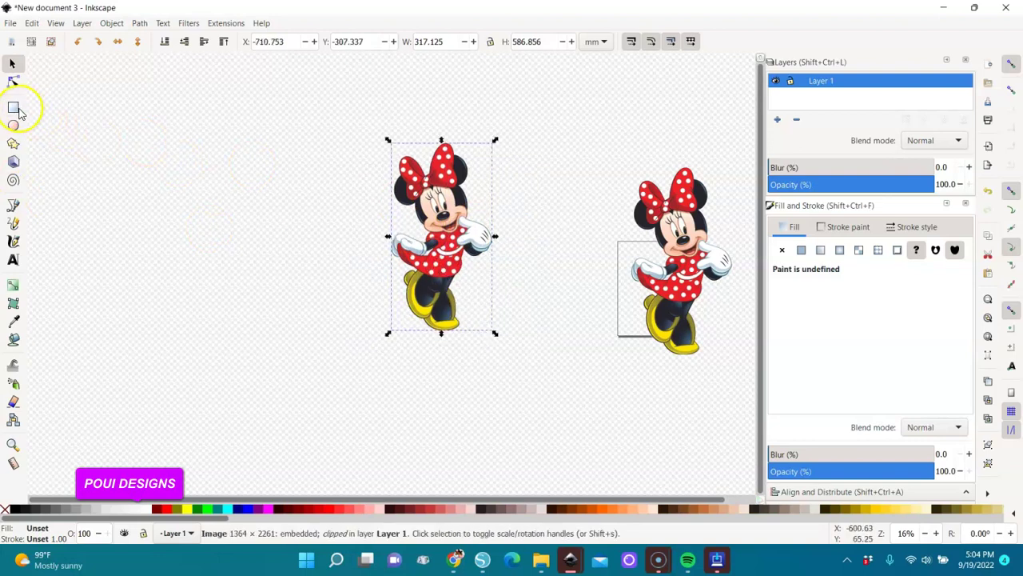
click(13, 107)
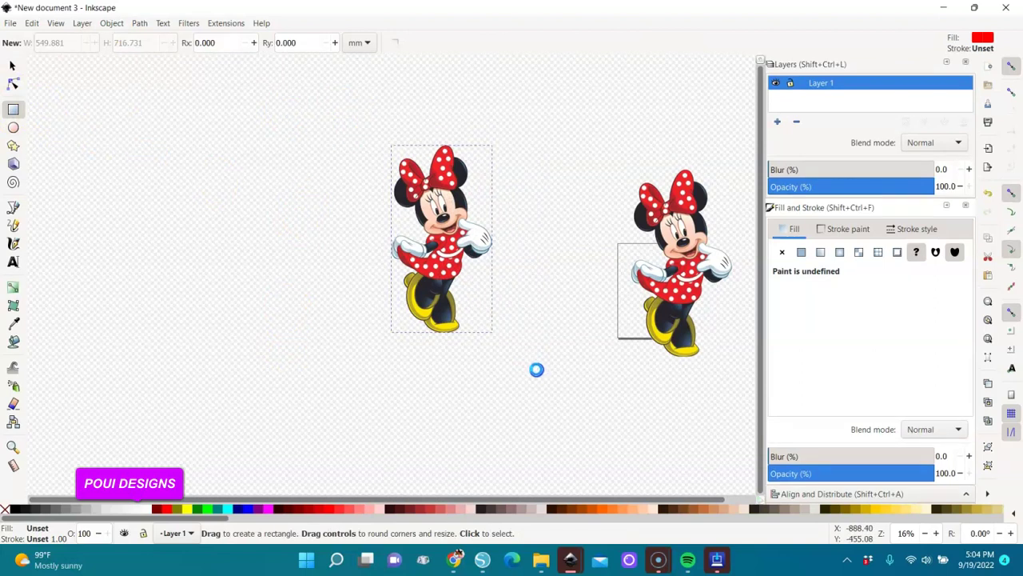
Add a blue 639.115 × 863.307 mm rectangle and lower it to the bottom behind Minnie.
drag(536, 370, 538, 374)
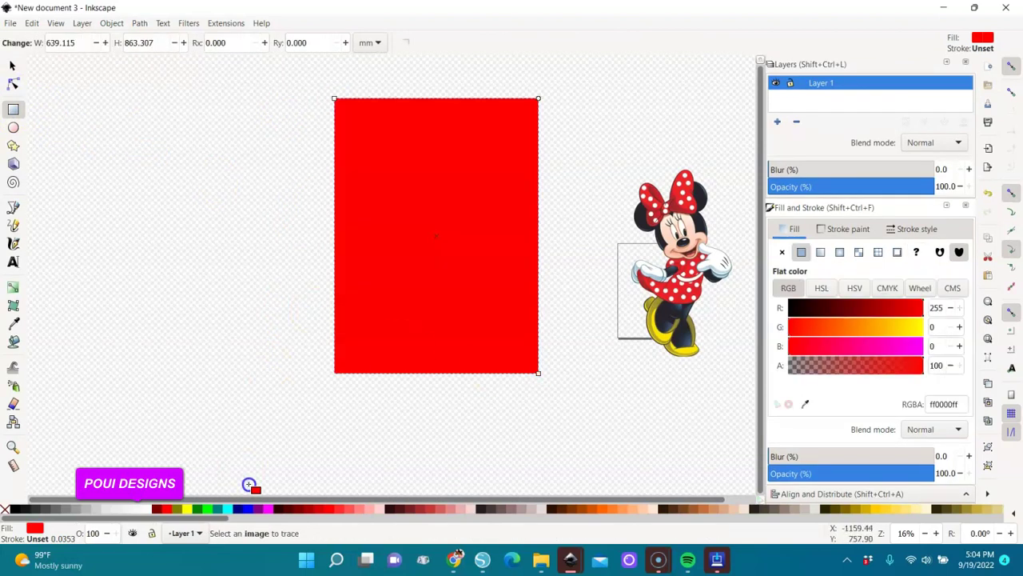
click(247, 509)
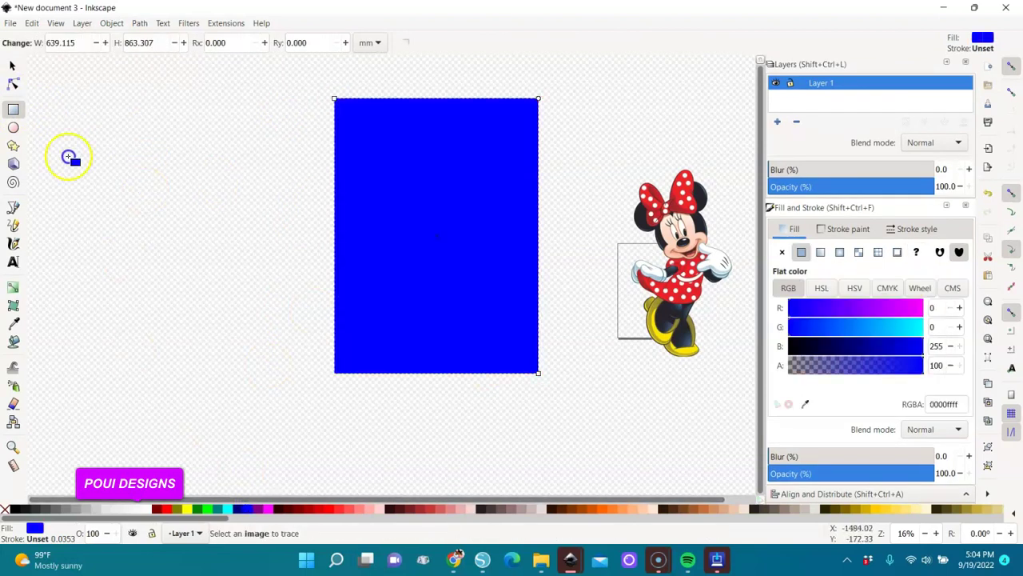
click(12, 66)
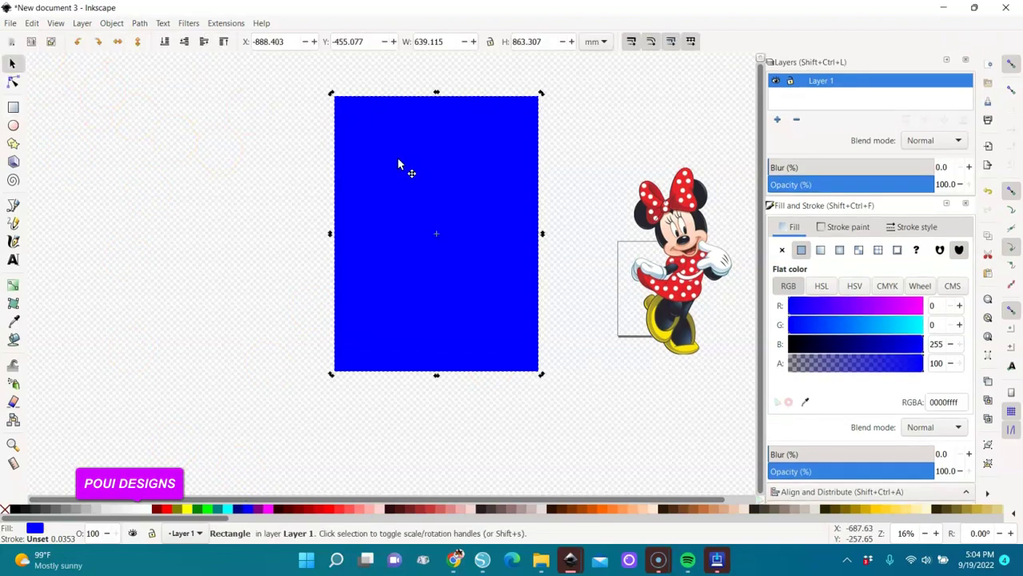
click(185, 43)
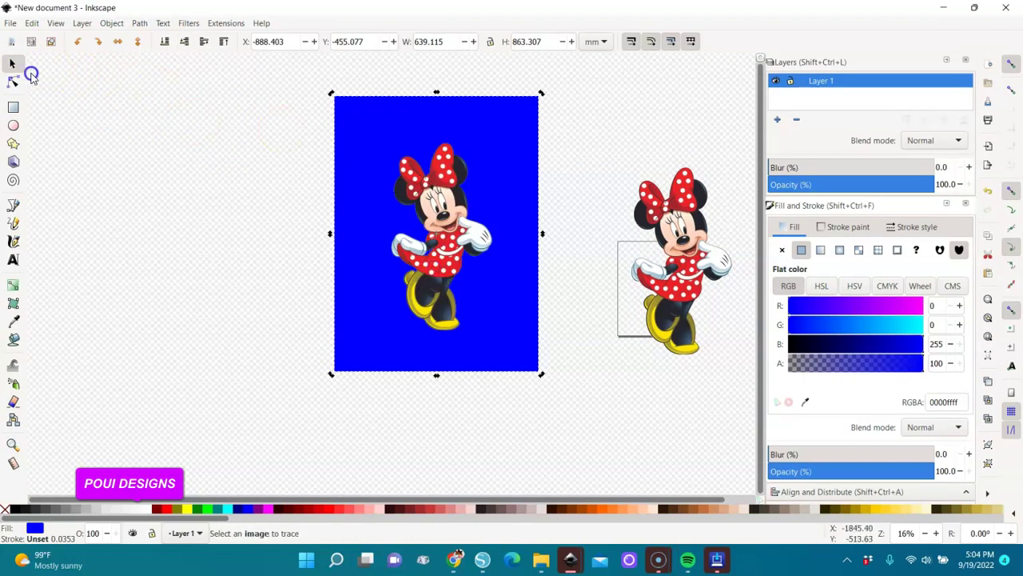
scroll(462, 250, up, 1)
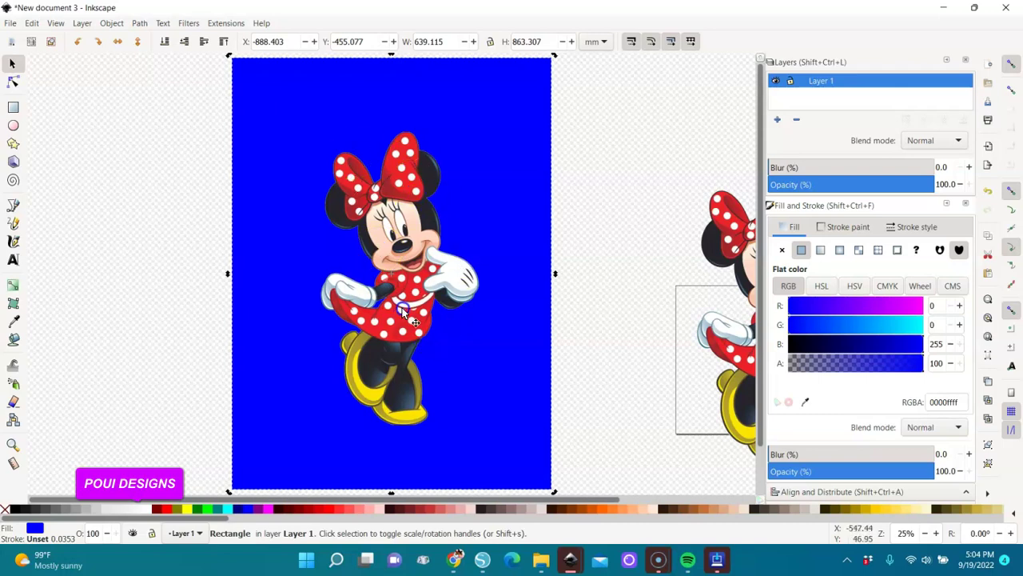
key(minus)
key(minus)
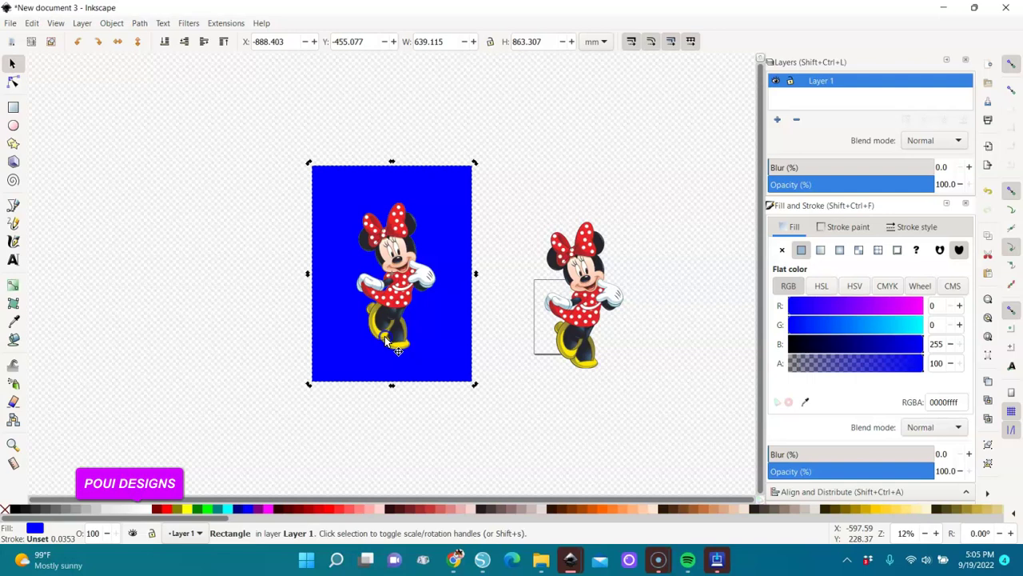
click(396, 227)
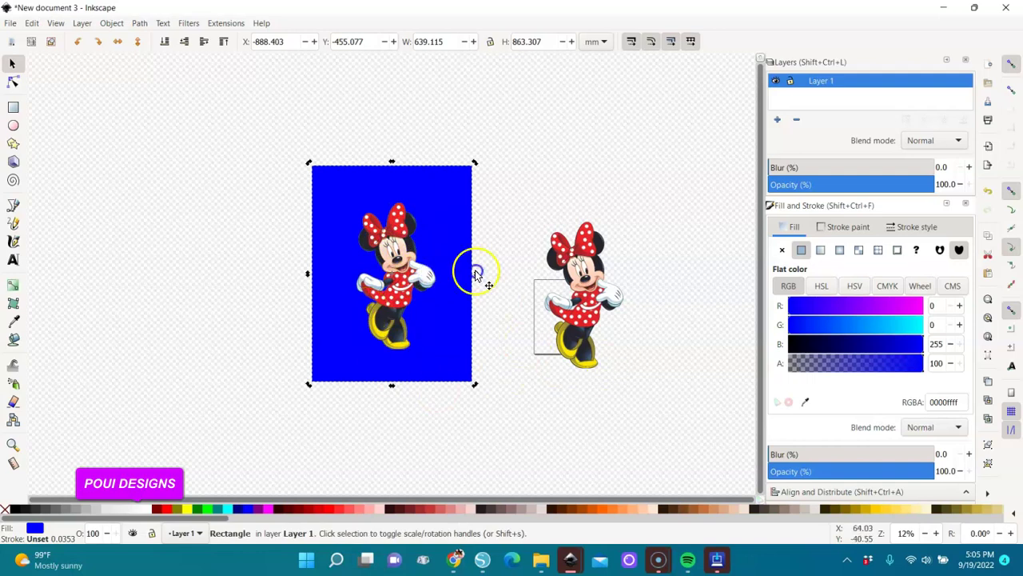
click(589, 293)
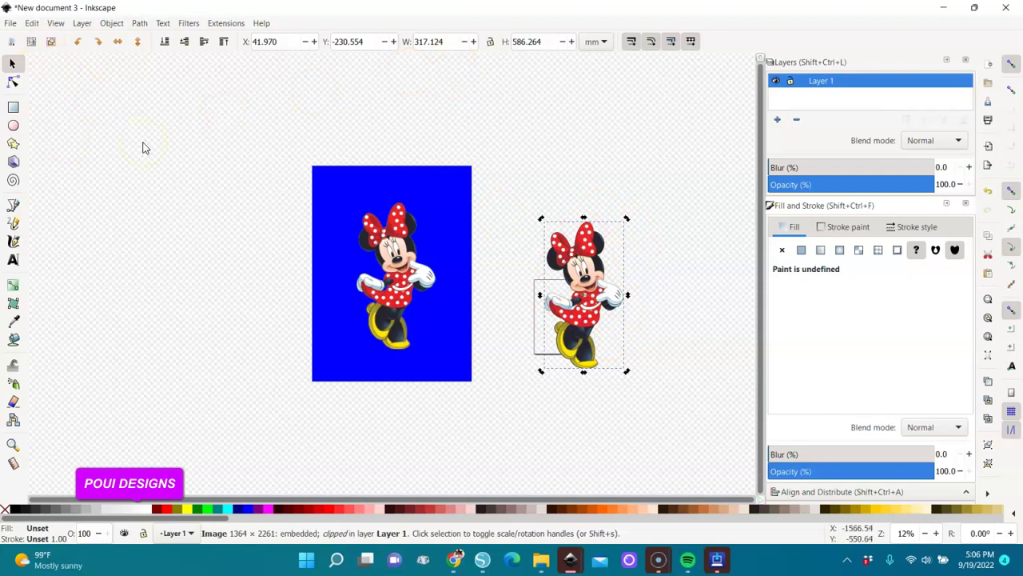
click(10, 23)
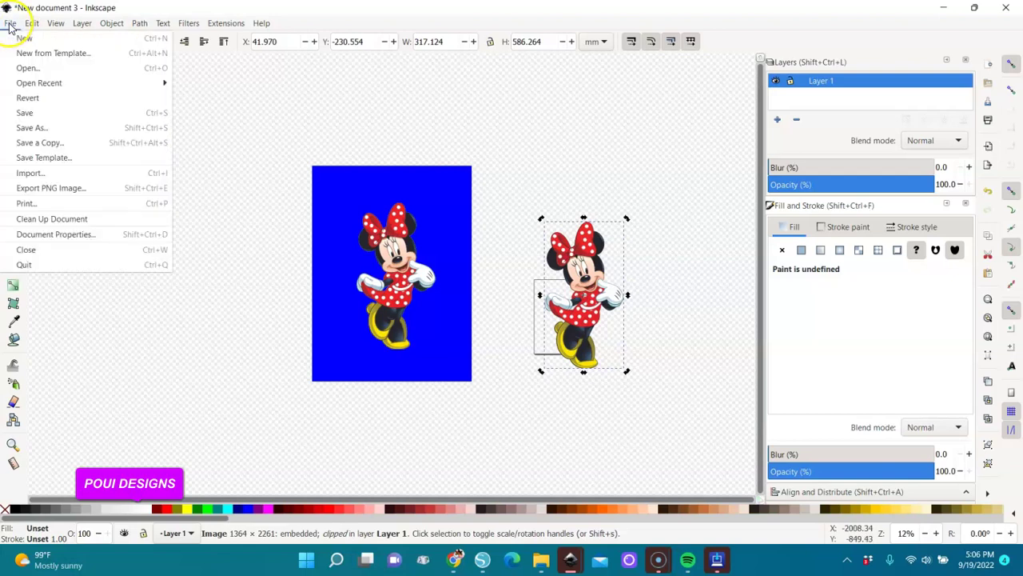
click(32, 128)
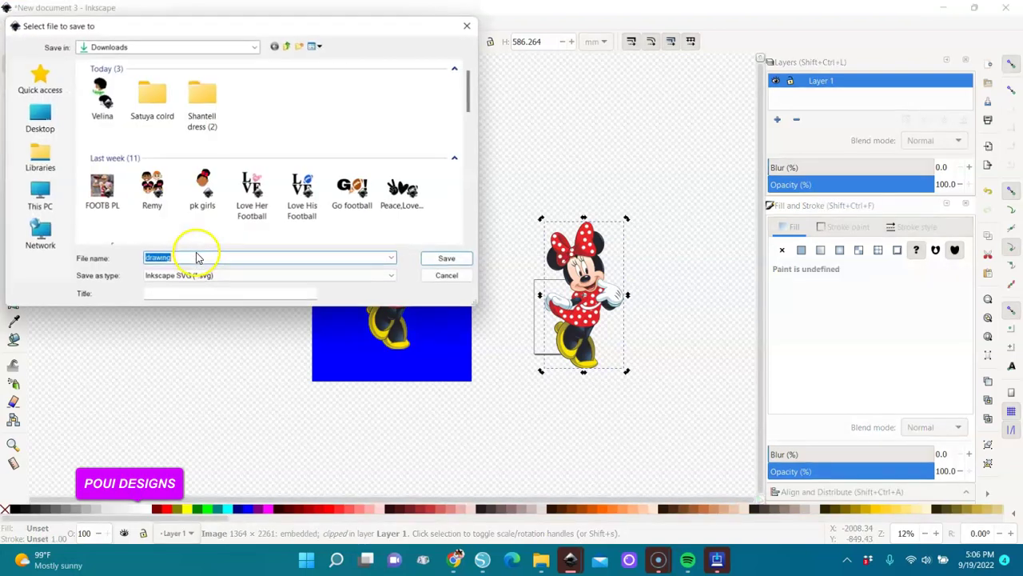
click(392, 258)
click(390, 259)
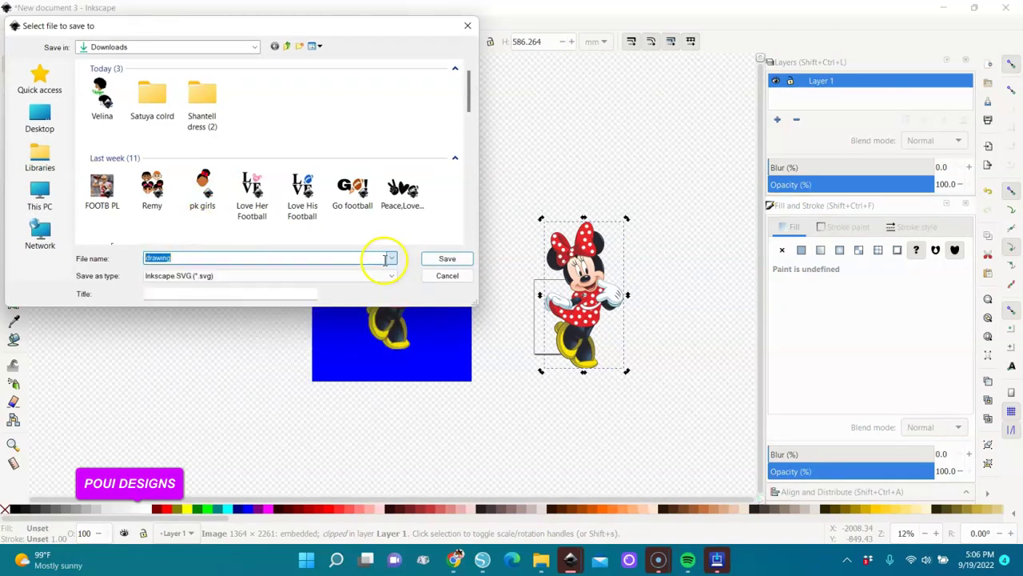
click(393, 276)
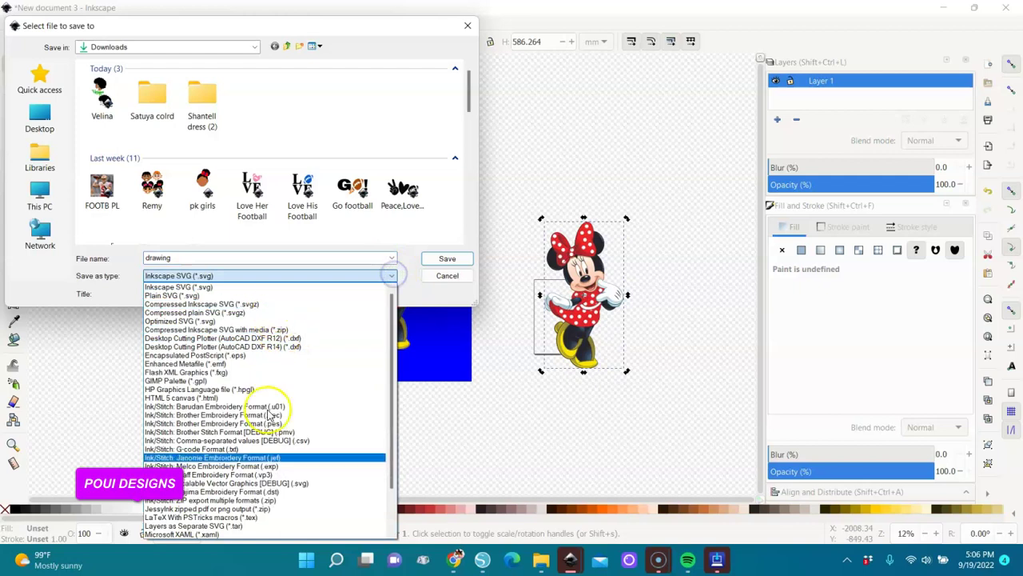
click(544, 389)
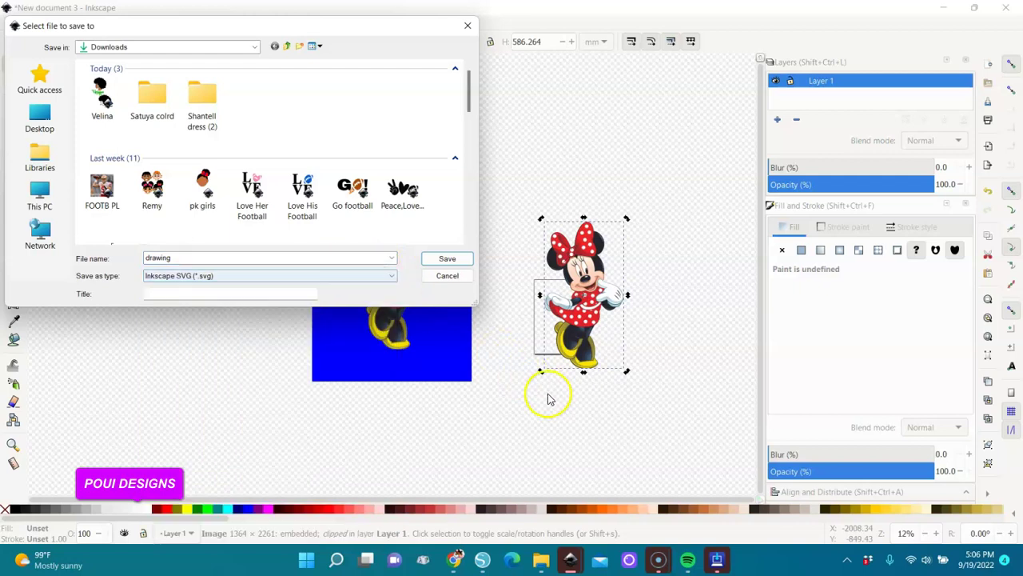
click(468, 25)
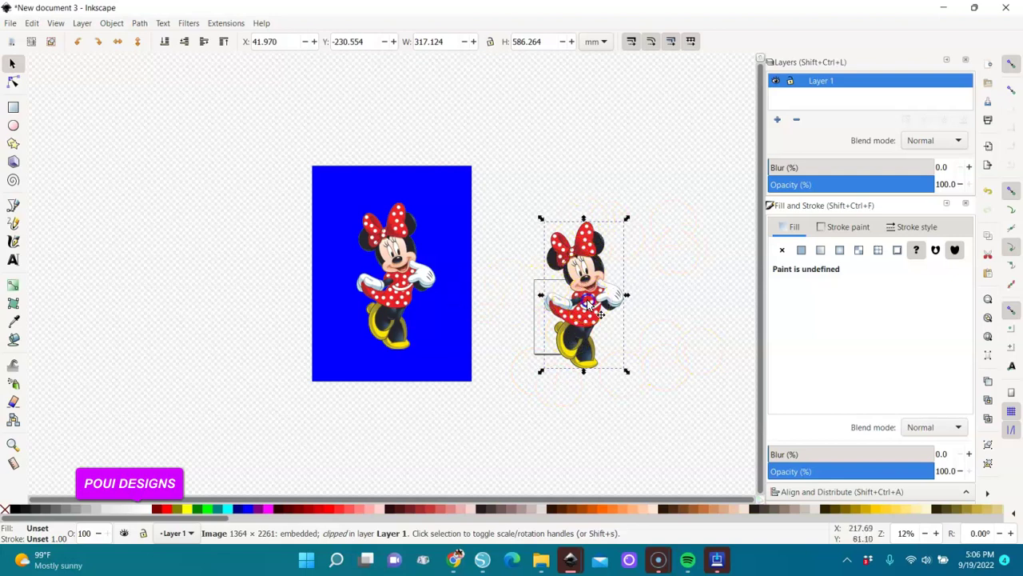
Delete the selected object and scale the clipped Minnie proportionally to about 44% with the W/H lock on.
key(Delete)
drag(434, 274, 566, 358)
click(492, 42)
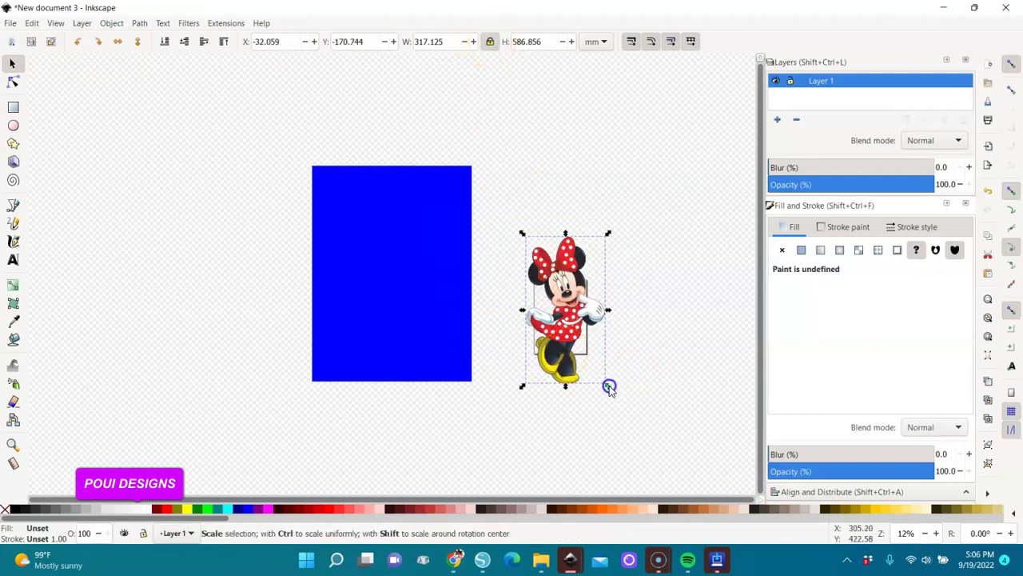
drag(609, 387, 570, 319)
Centre Minnie on the page and bring up Export PNG Image at 1653 × 3060 pixels, 300 dpi.
key(3)
key(minus)
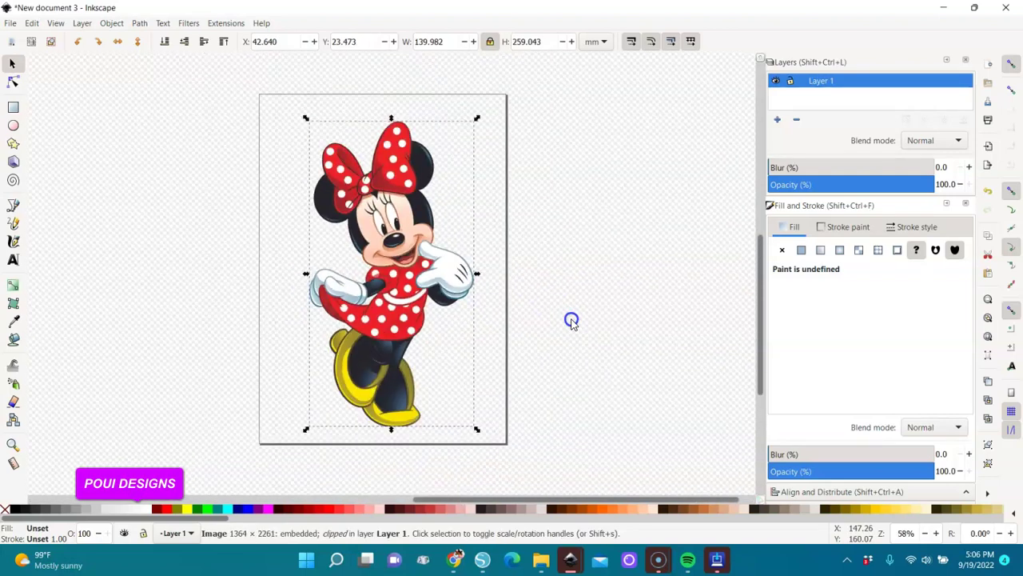
key(minus)
drag(397, 264, 384, 262)
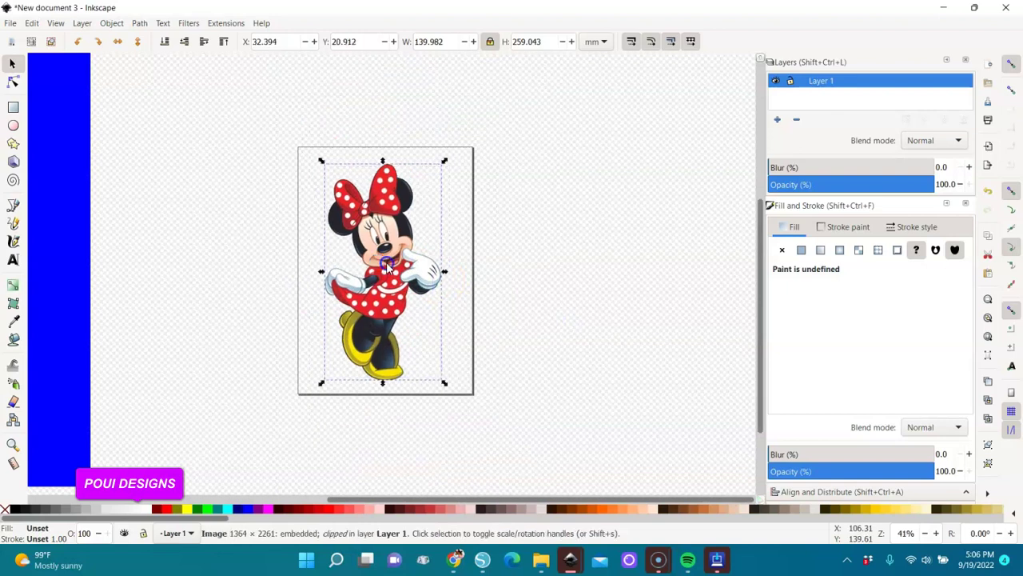
click(11, 23)
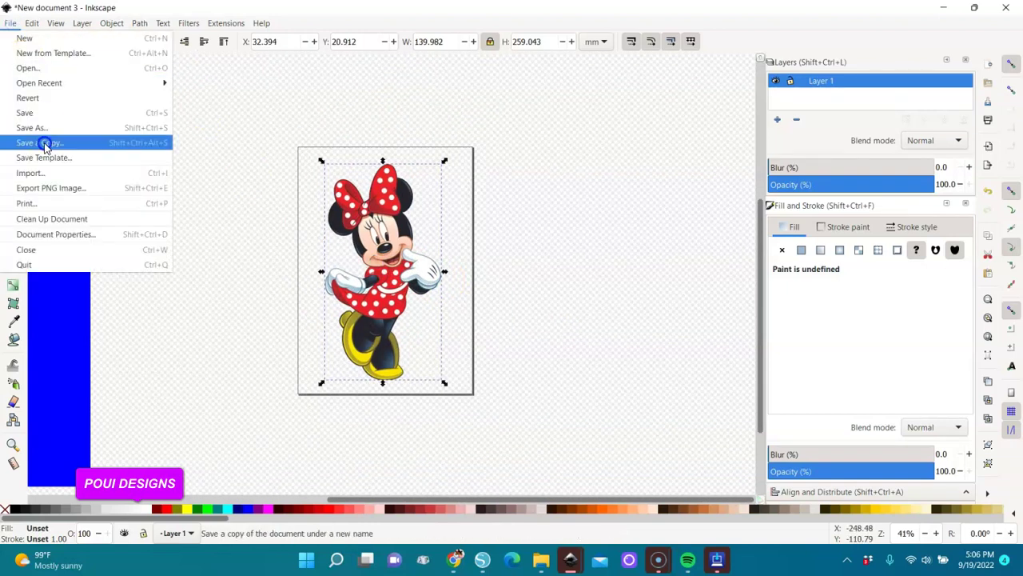
click(45, 189)
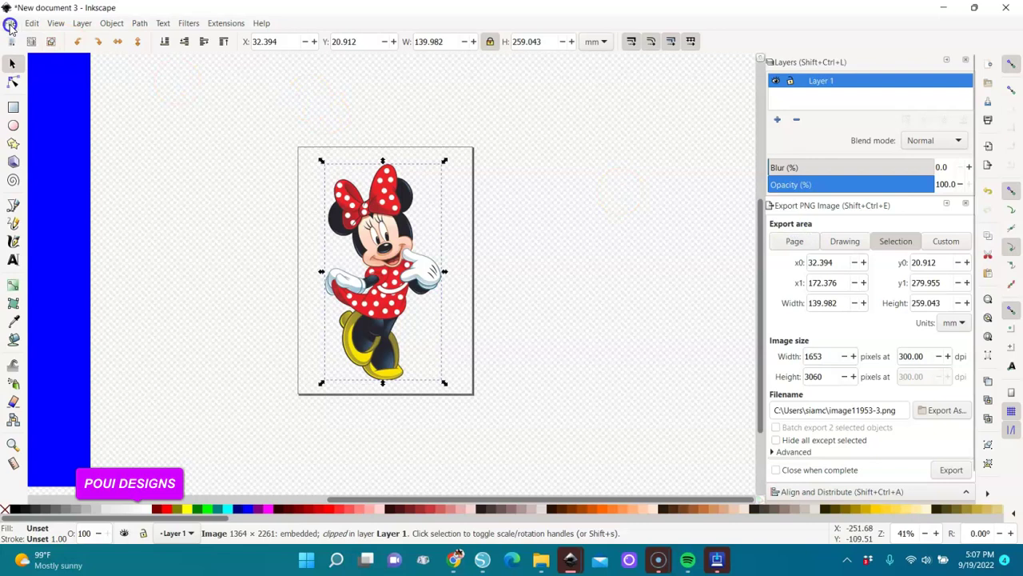
Export the whole page as minnie.png into Downloads at 2480 × 3508 pixels, 300 dpi.
click(11, 24)
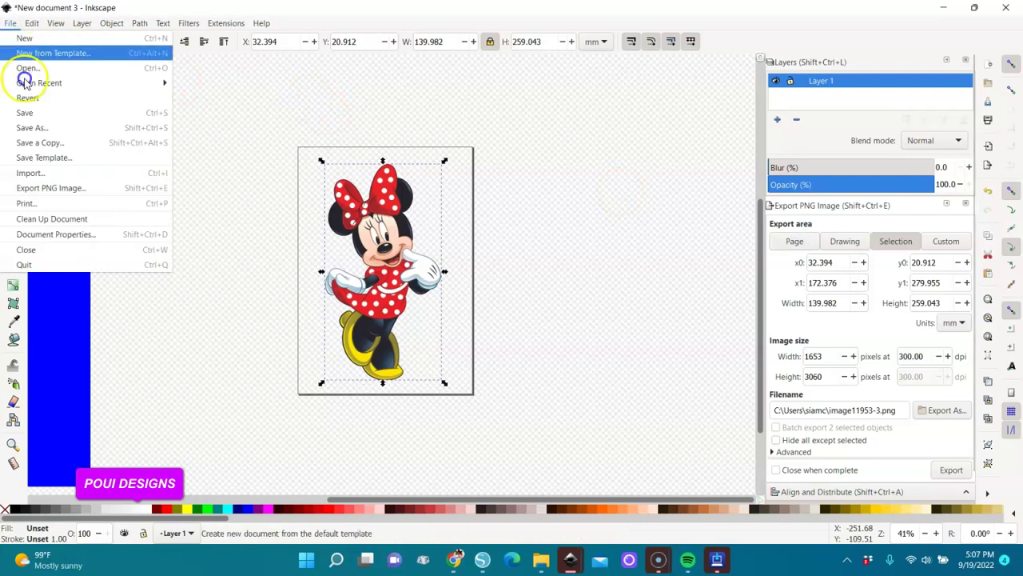
click(149, 192)
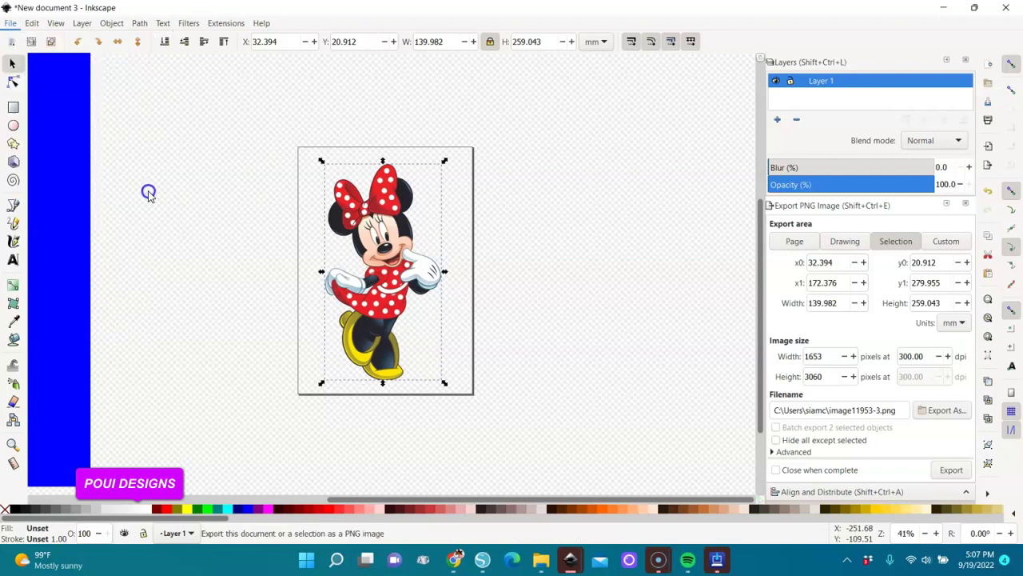
click(796, 241)
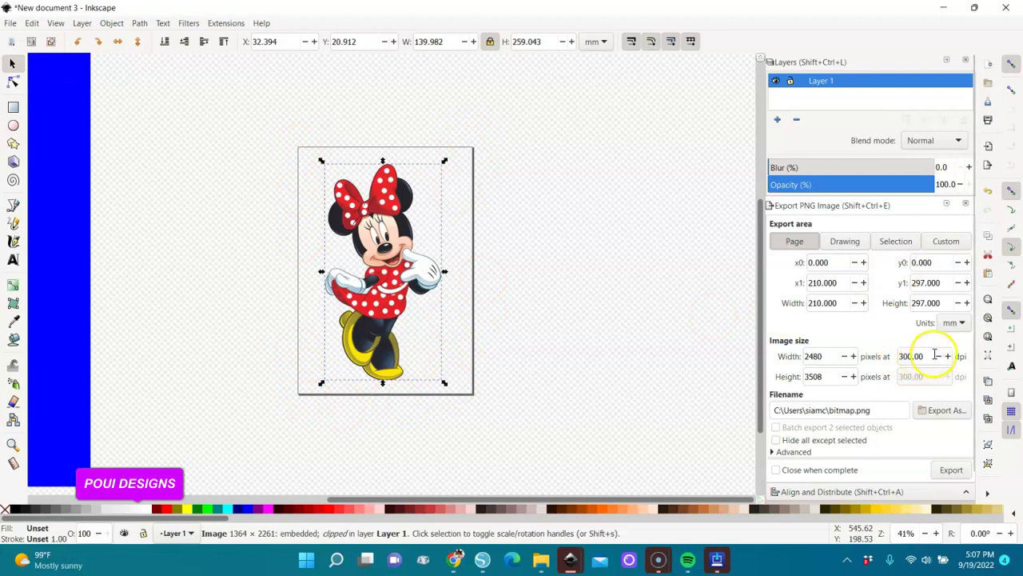
click(856, 410)
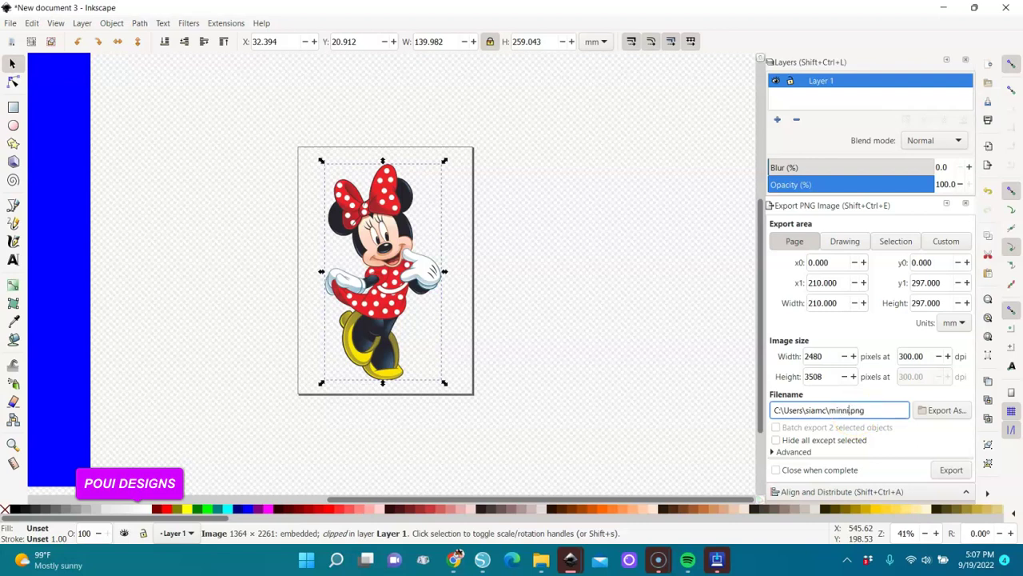
click(945, 411)
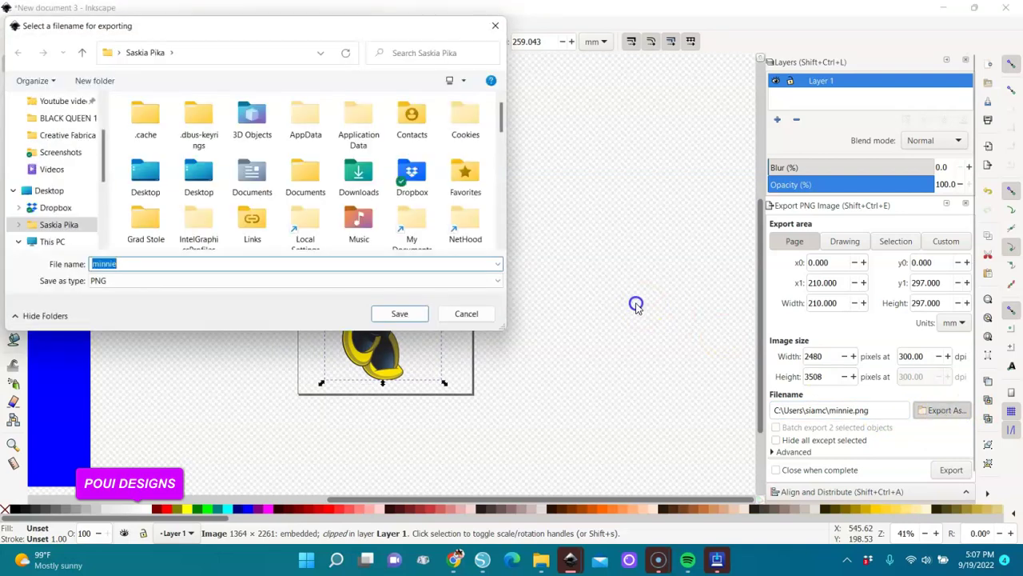
double_click(357, 181)
click(395, 313)
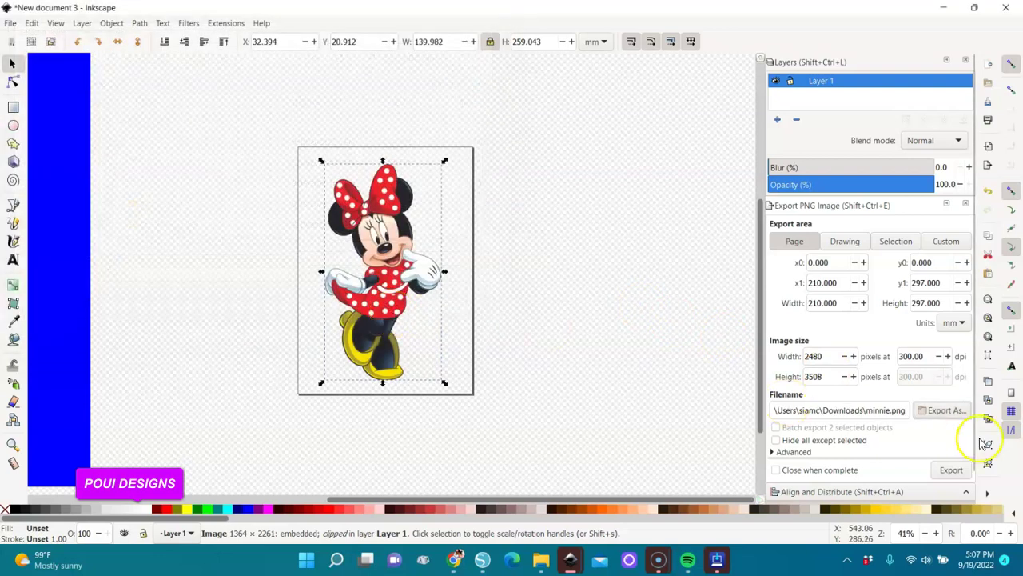
click(953, 470)
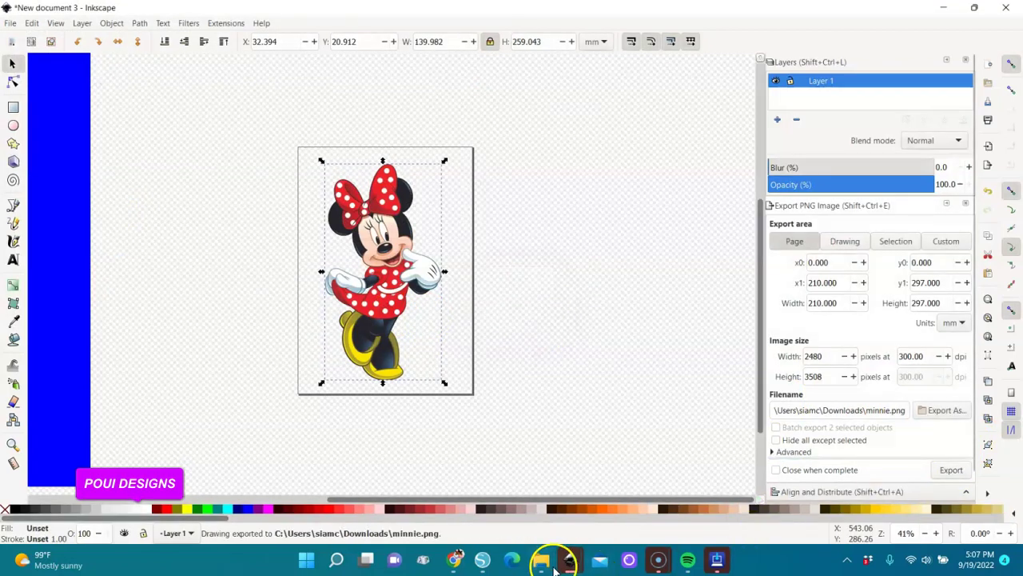
Check in File Explorer that minnie.png (2.36 MB, 2480 × 3508) is in Downloads.
mouse_move(552, 564)
click(482, 480)
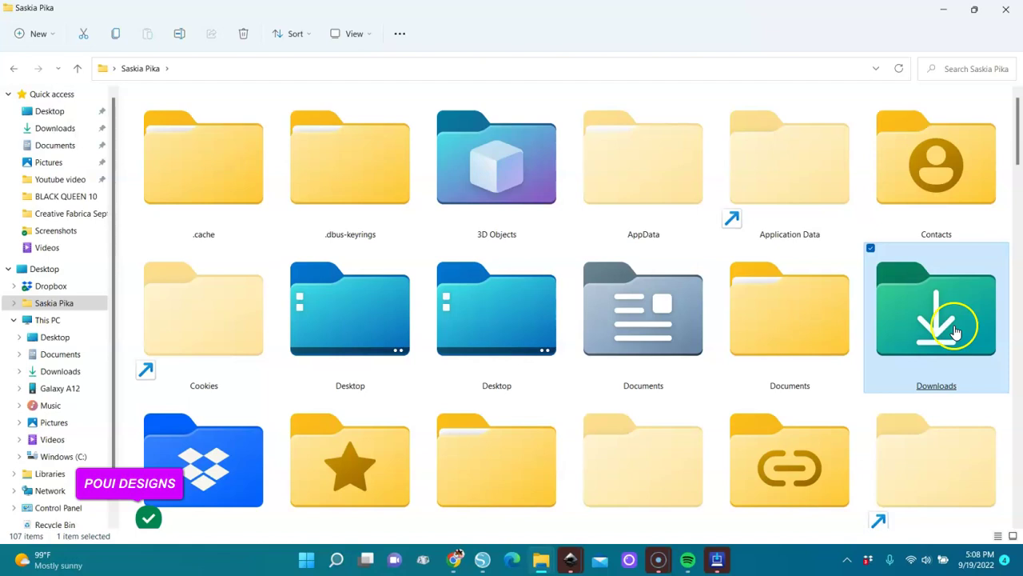
double_click(956, 331)
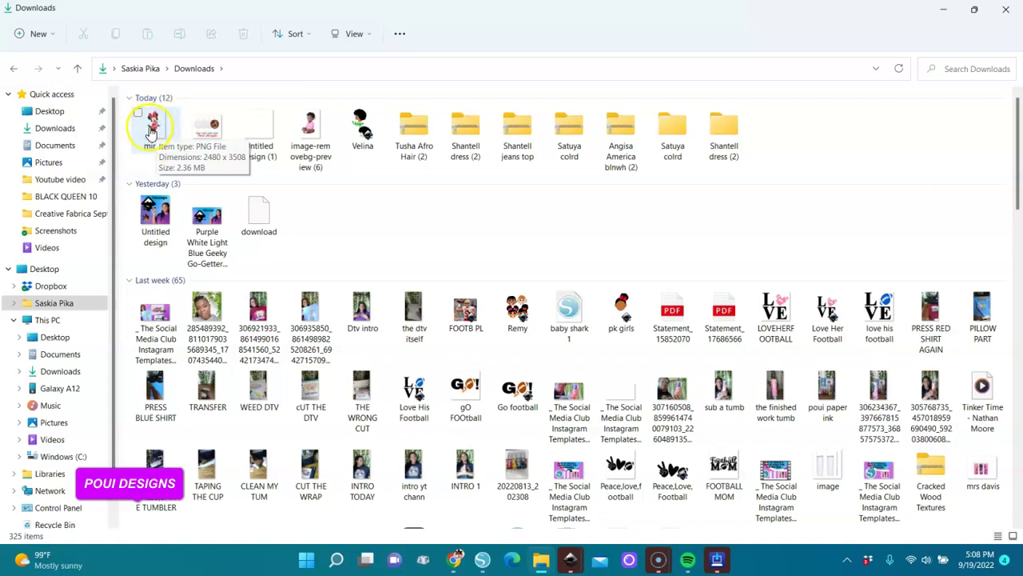
Switch back to the New document 3 window in Inkscape.
mouse_move(660, 564)
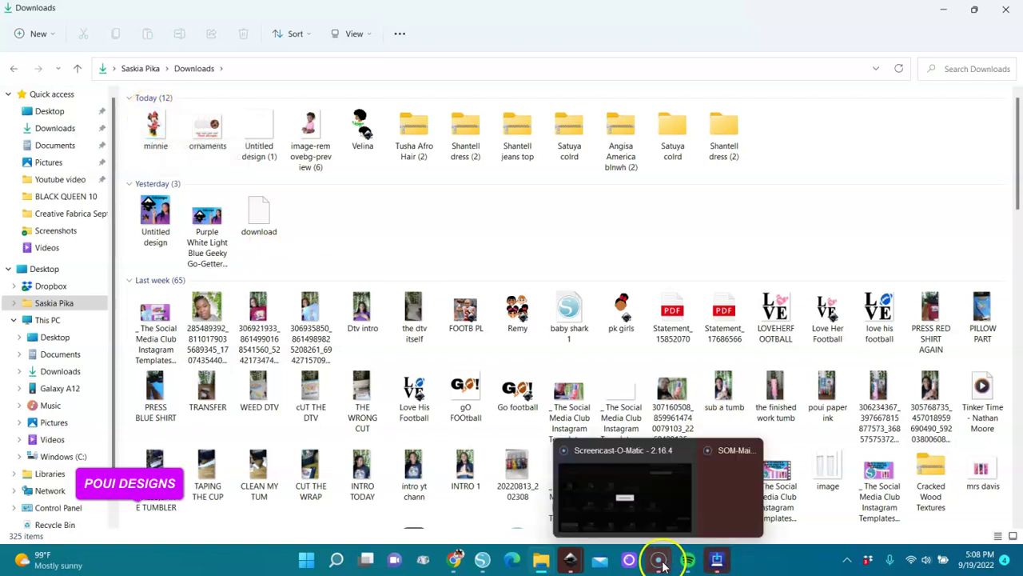
mouse_move(571, 564)
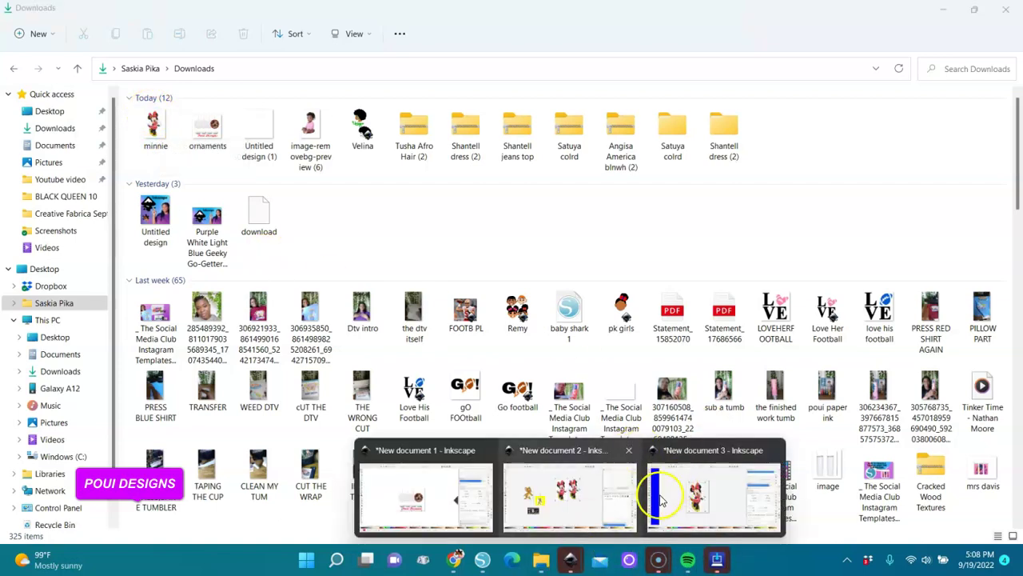
click(697, 506)
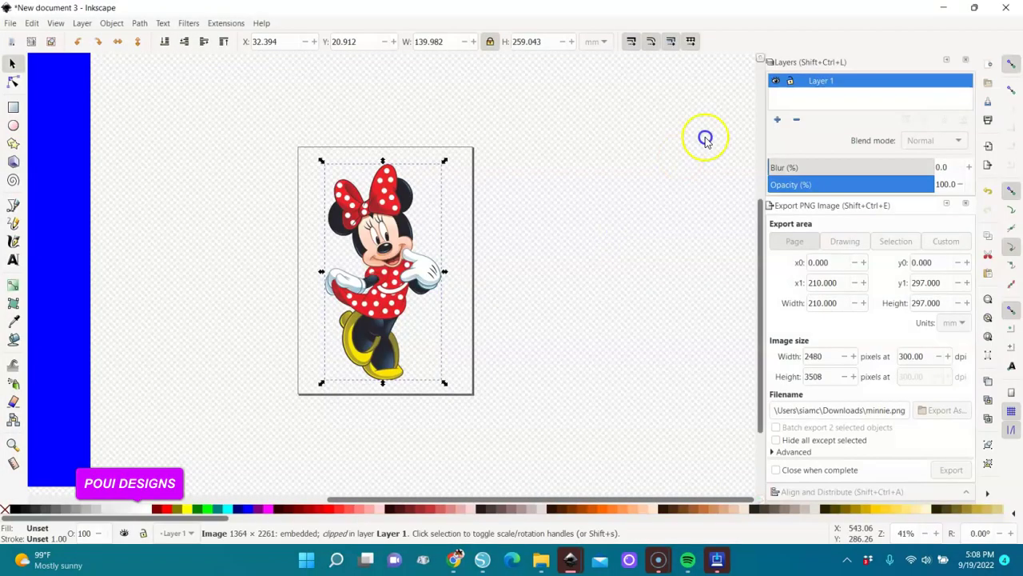